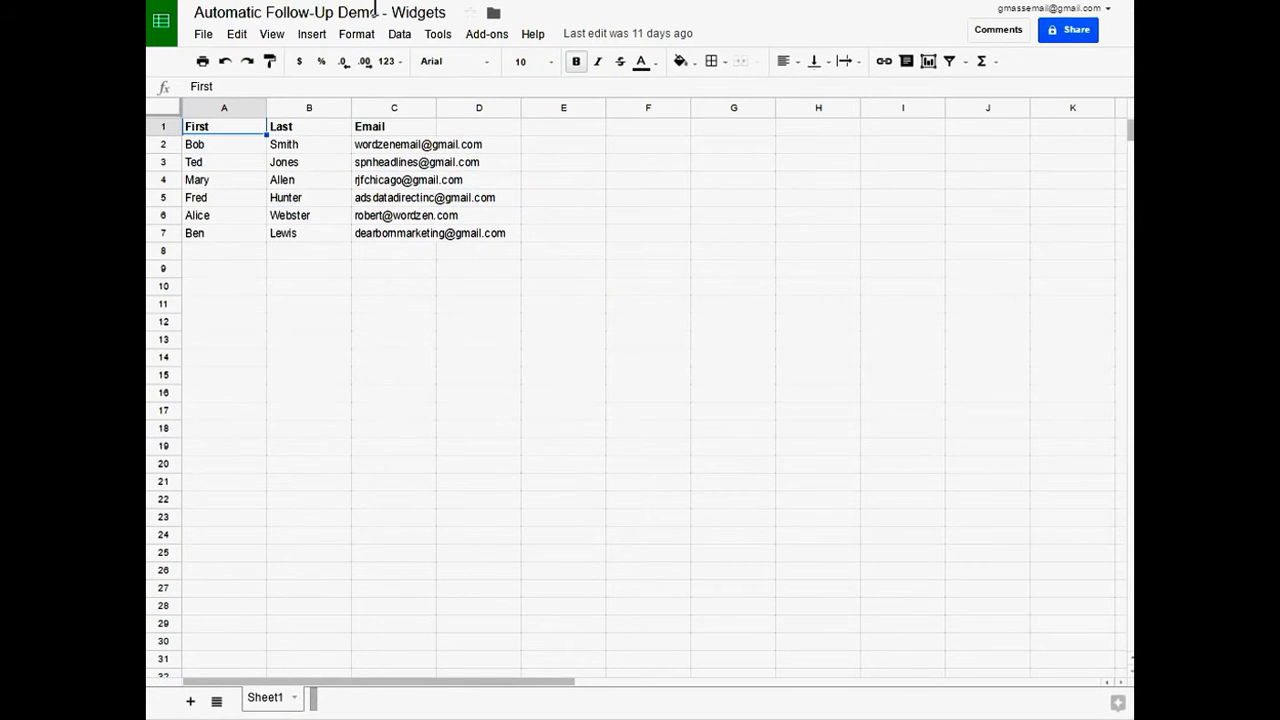
- Switch to Gmail and connect GMass to the Google Sheets spreadsheet "Automatic Follow-Up Demo - Widgets", leaving duplicates excluded
key("ctrl+Tab")
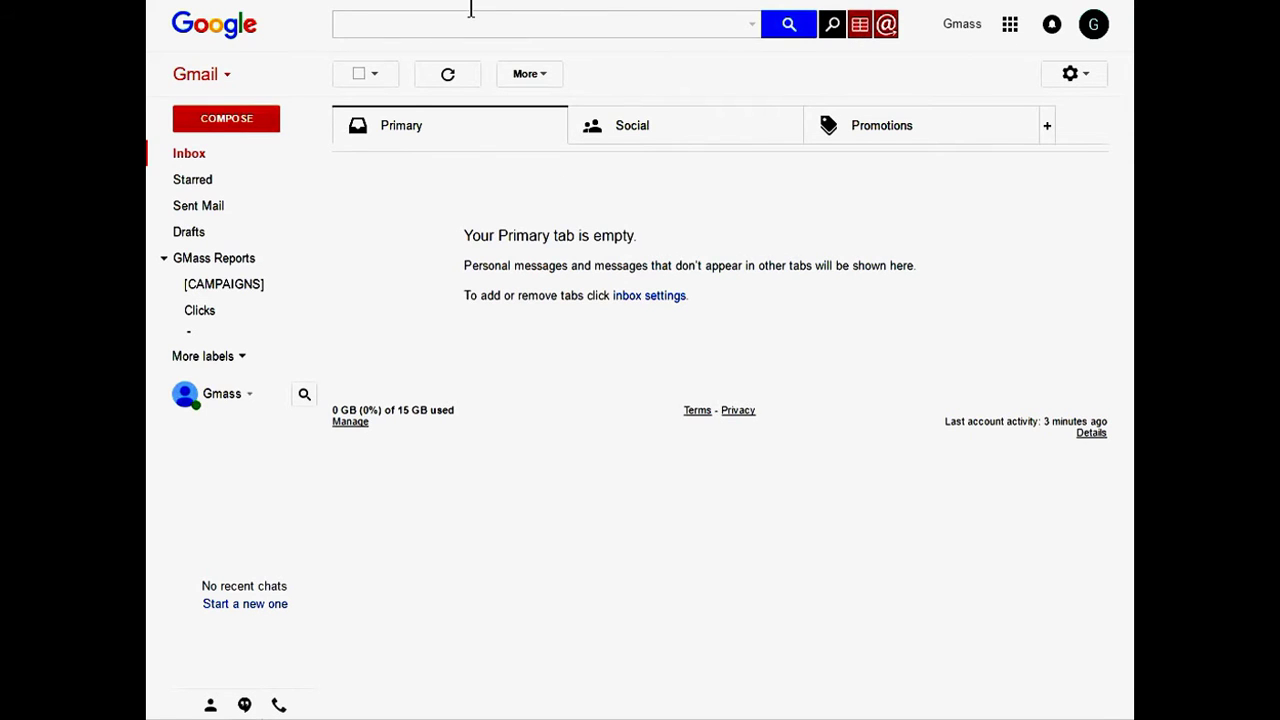
key("ctrl+Tab")
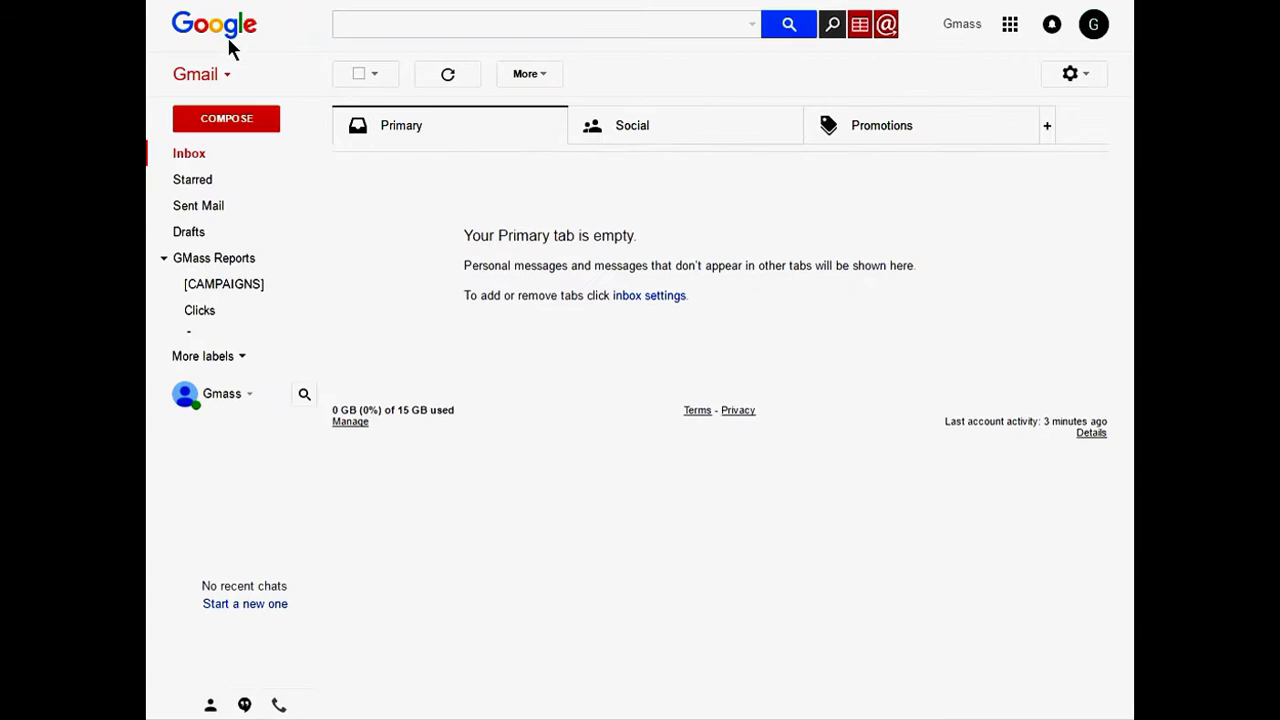
left_click(859, 30)
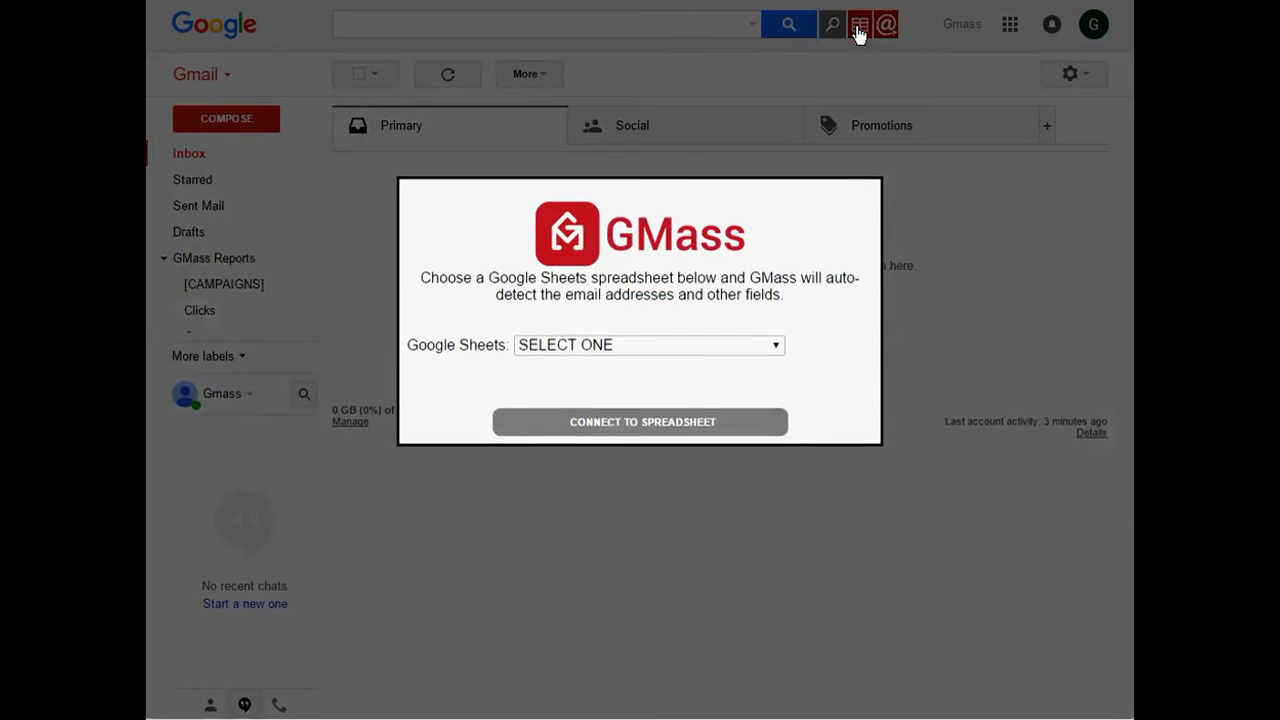
left_click(617, 343)
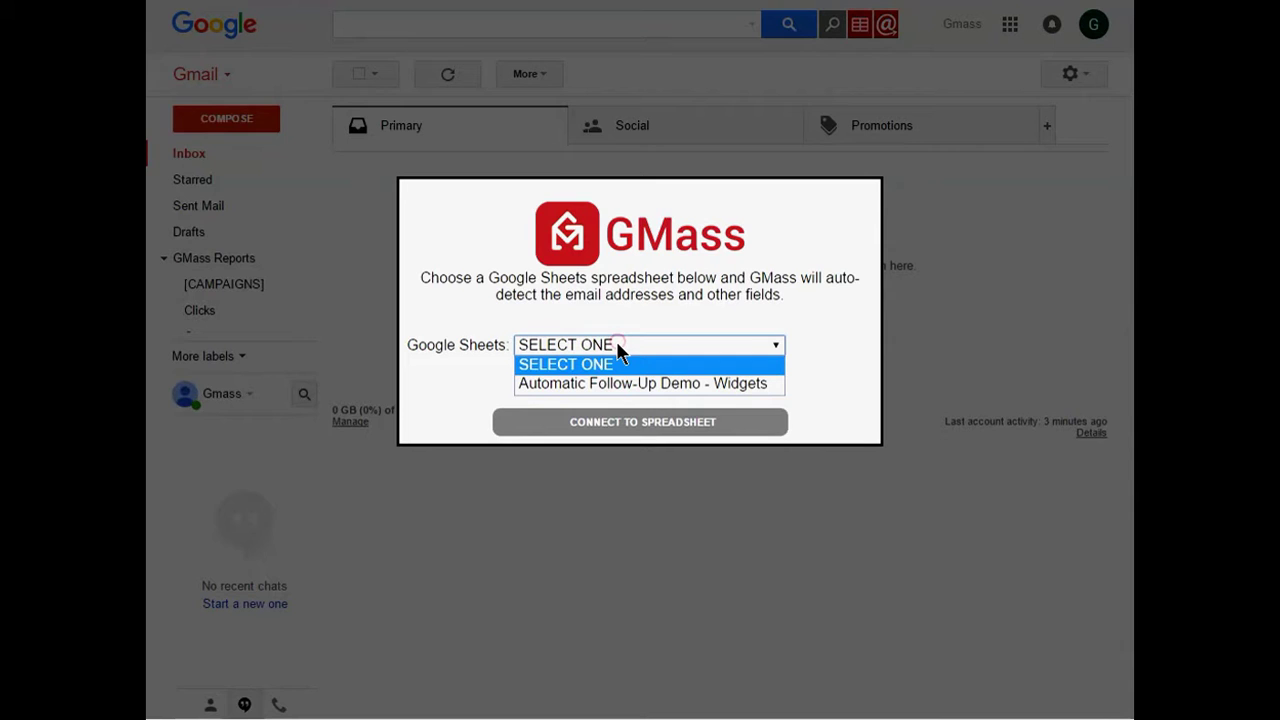
left_click(581, 381)
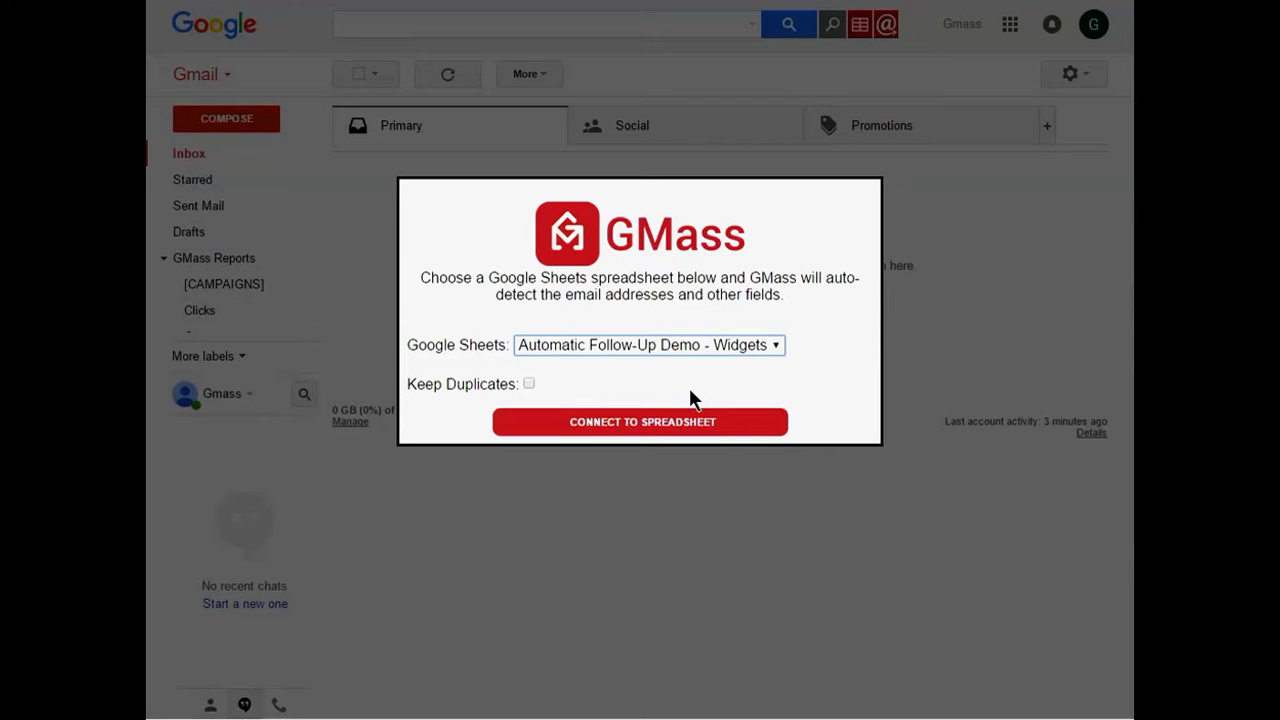
left_click(639, 428)
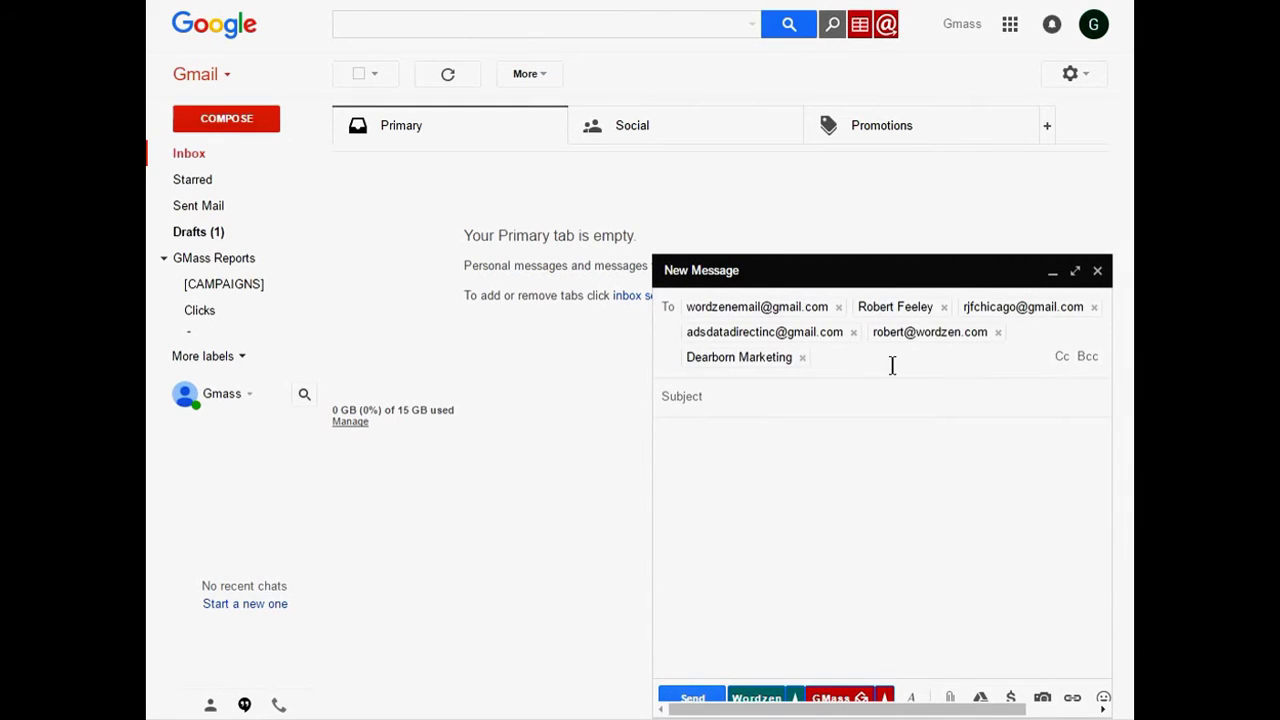
- Enlarge the new message and give it the subject "Amazing Sale"
left_click(1075, 272)
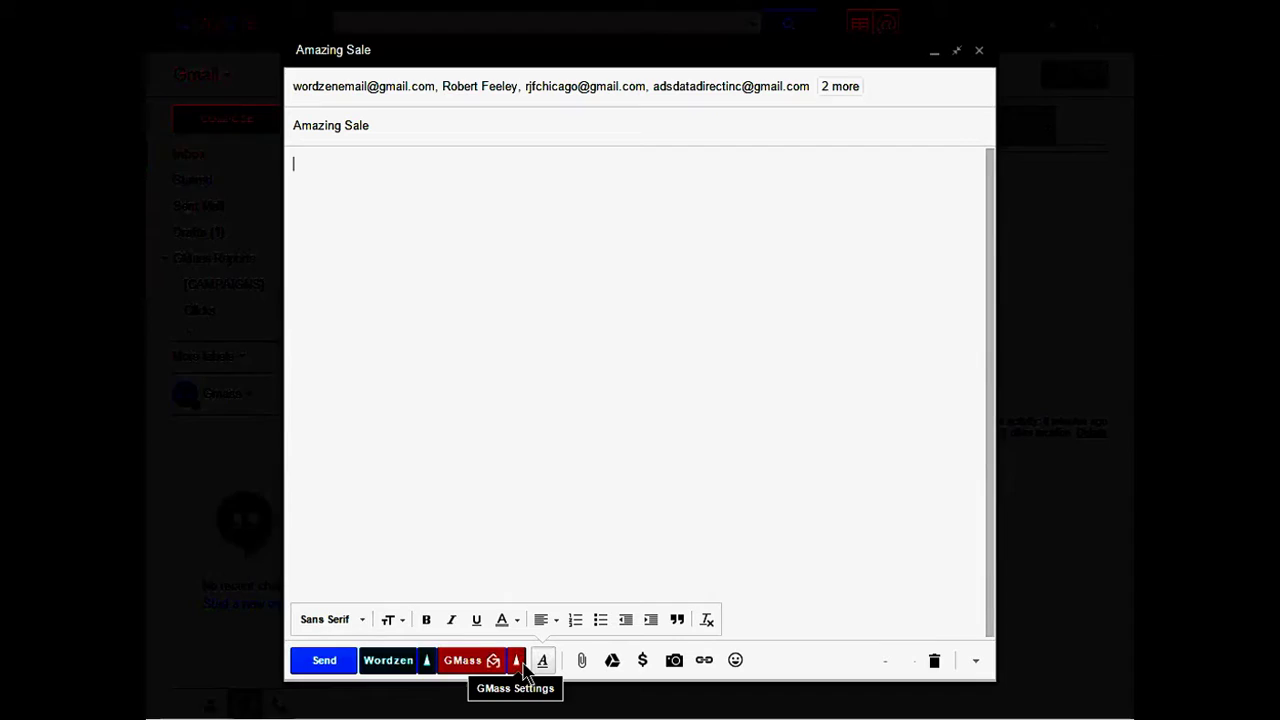
- Look through the past emails that GMass offers as loadable content, without loading any
left_click(518, 661)
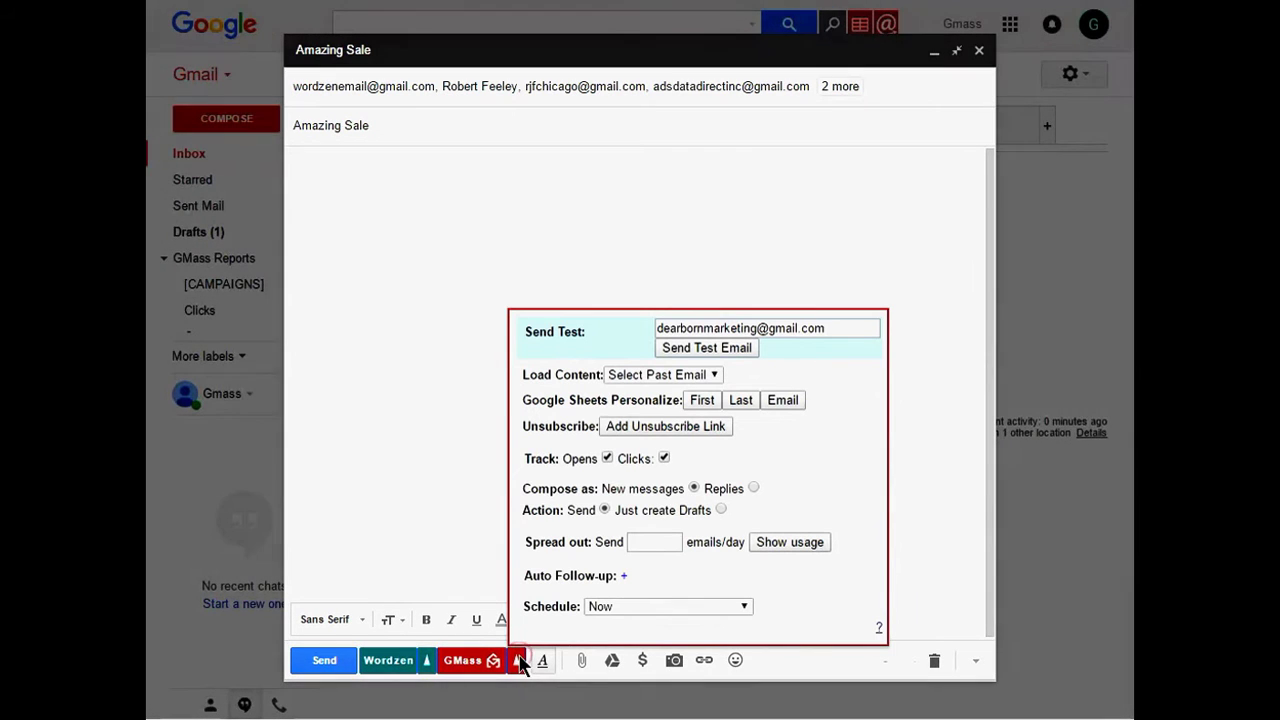
left_click(715, 372)
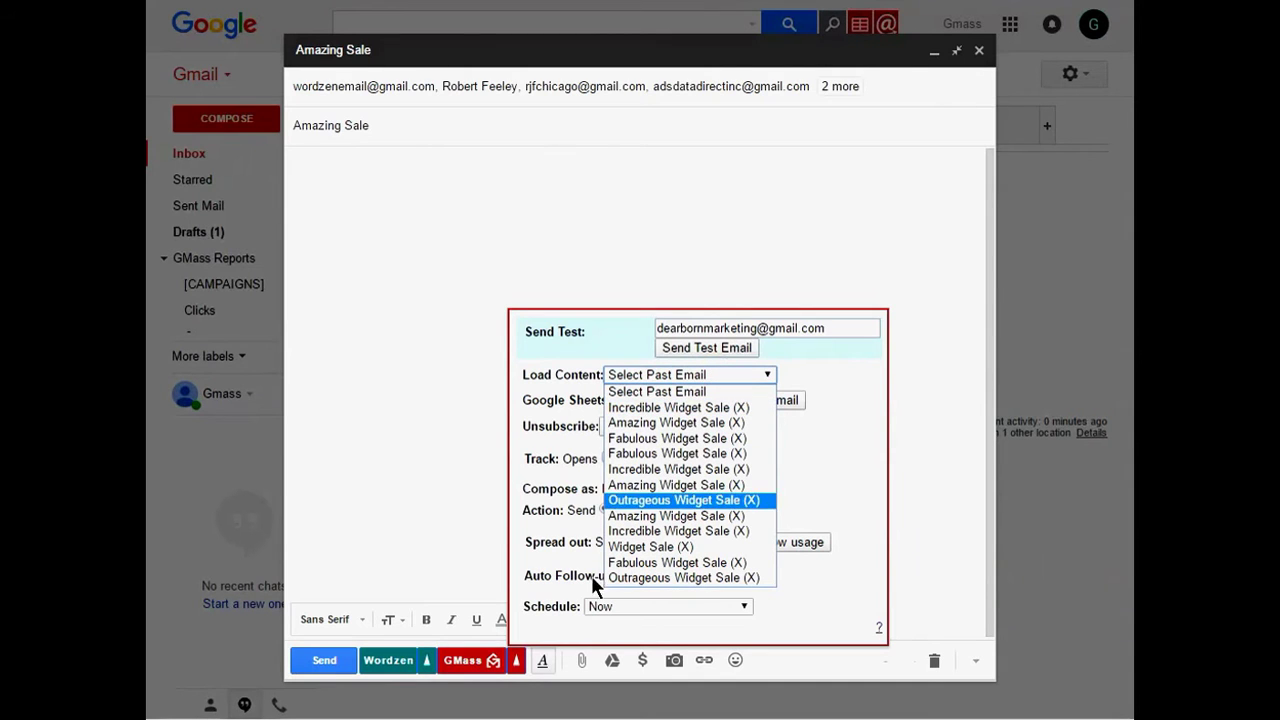
left_click(675, 390)
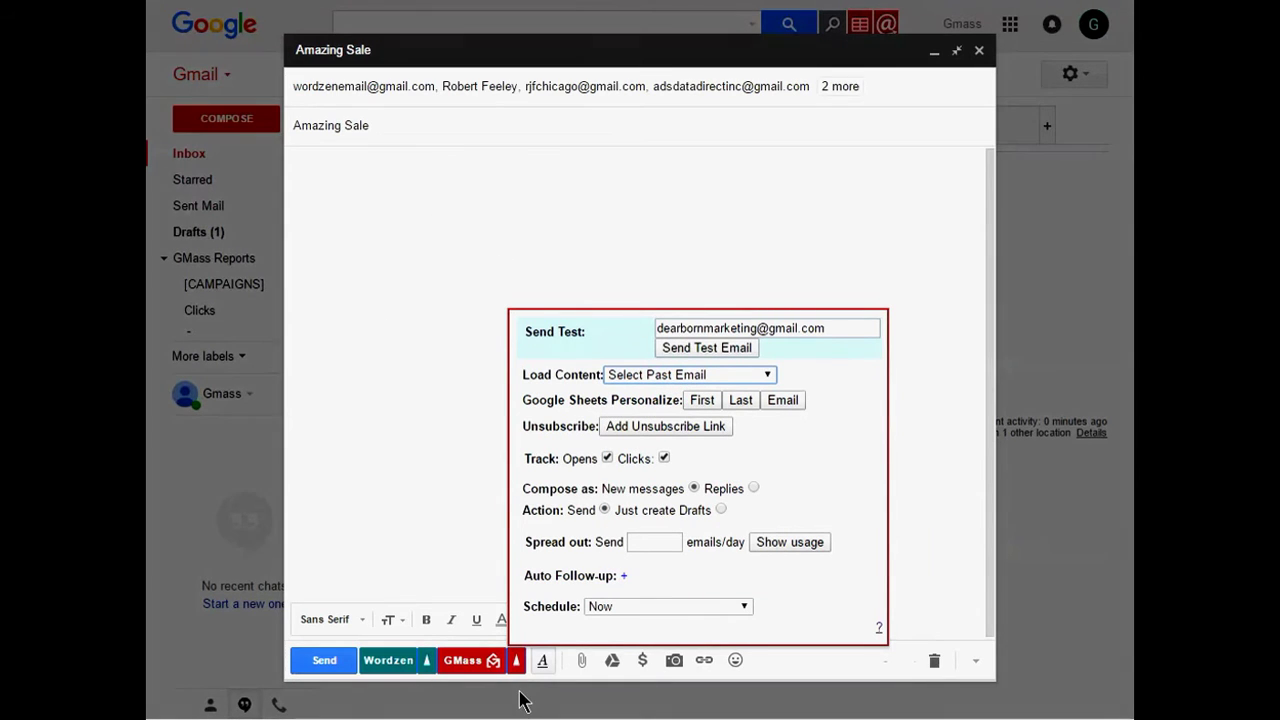
- Copy the prepared widget sales text from the text editor and insert it into the Amazing Sale message body
key("alt+Tab")
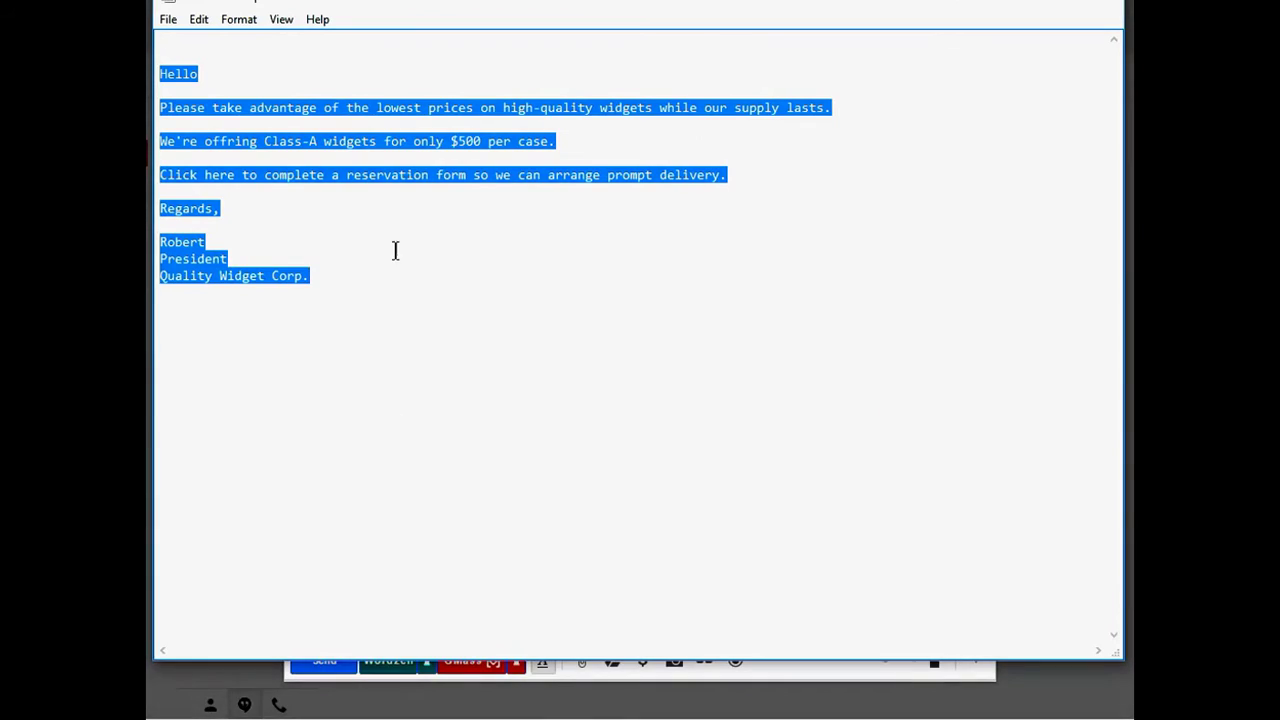
right_click(380, 128)
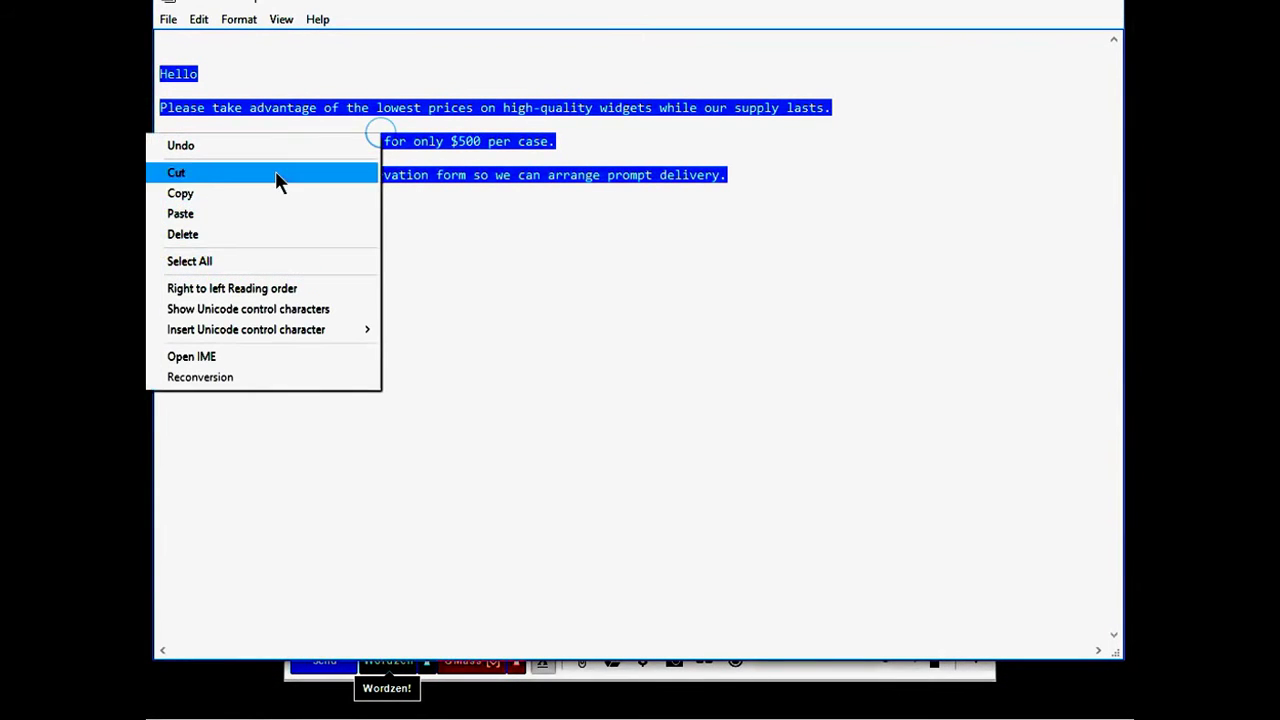
left_click(268, 195)
left_click(436, 692)
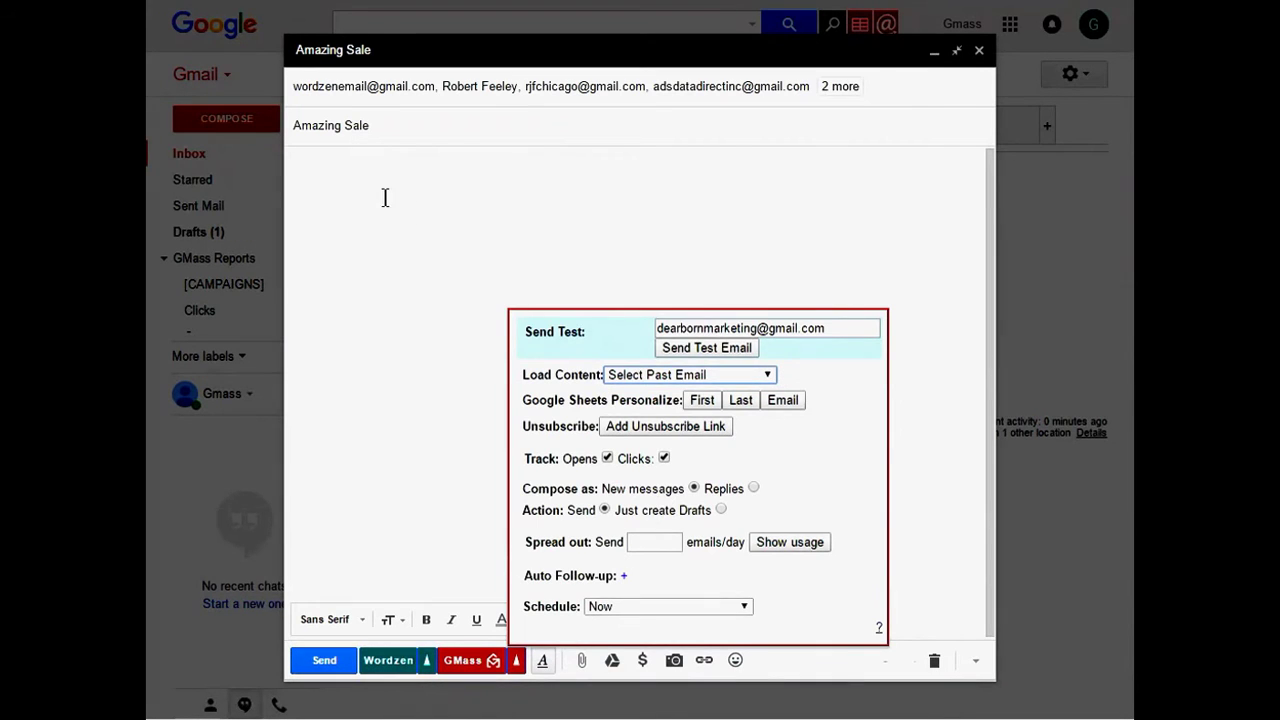
left_click(335, 180)
key("ctrl+v")
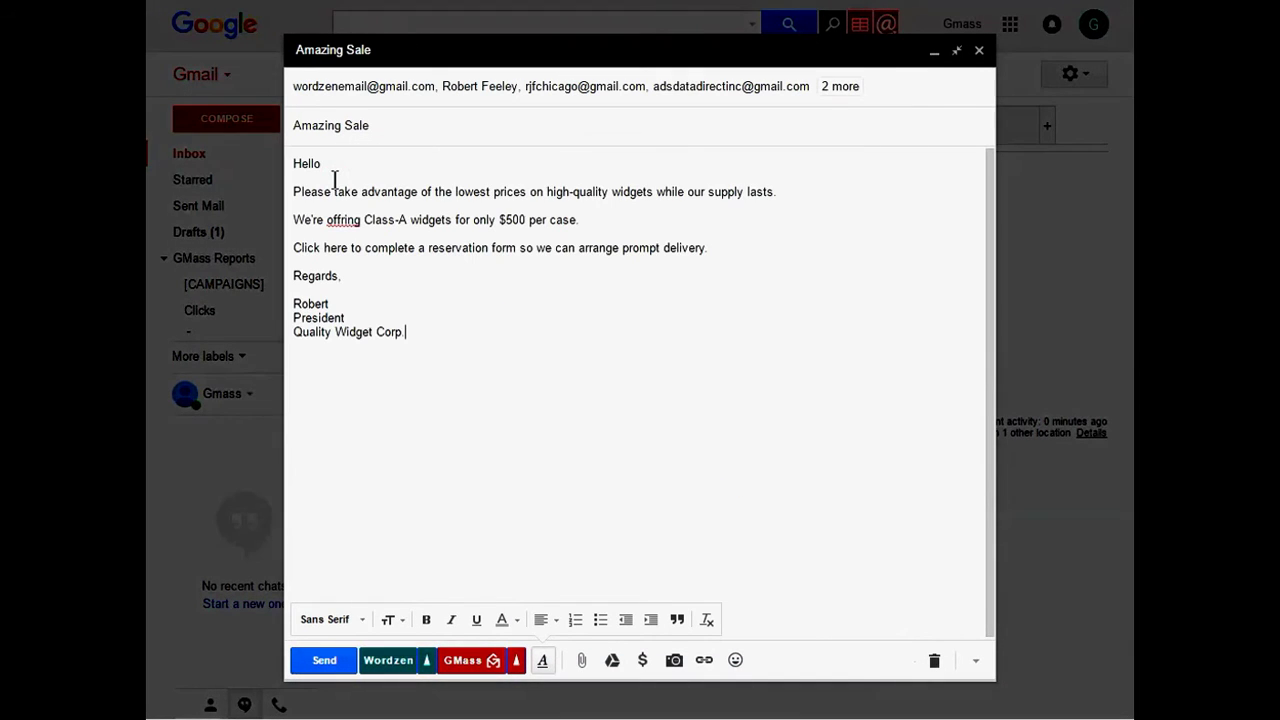
- Personalize the greeting with the spreadsheet's First field followed by a comma, and correct "offring" to "offering"
left_click(334, 164)
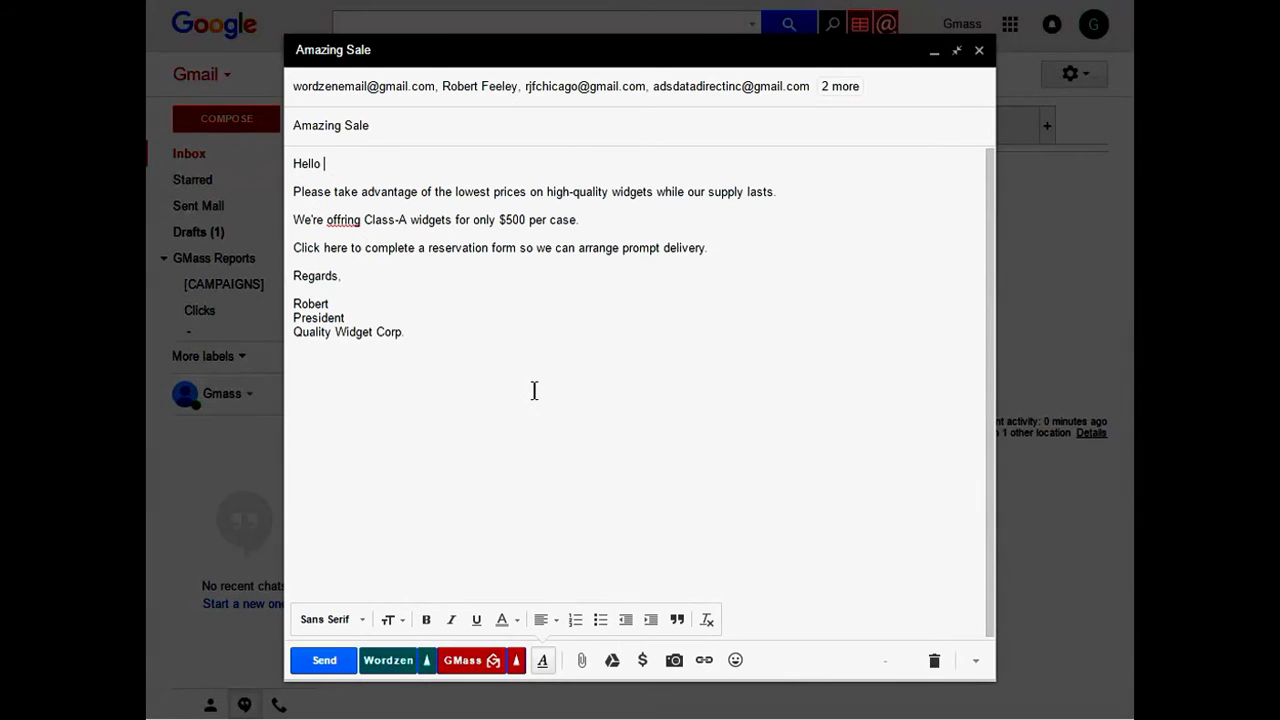
left_click(516, 661)
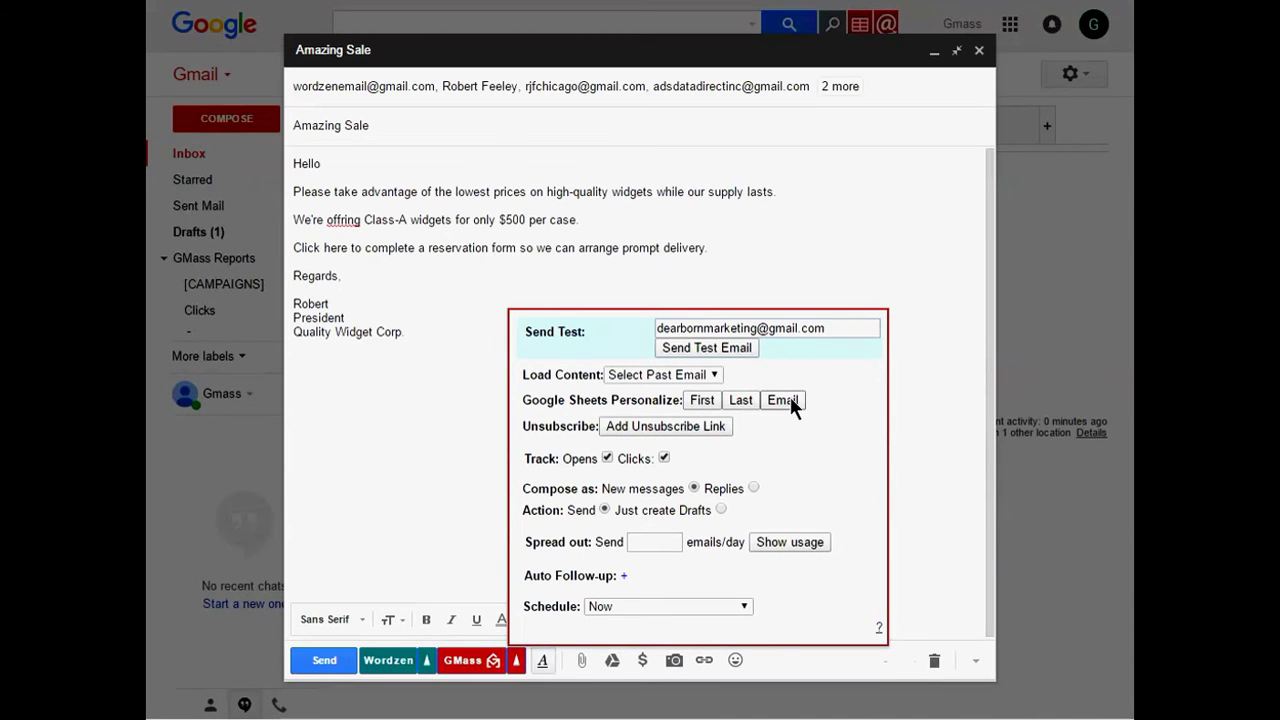
left_click(700, 400)
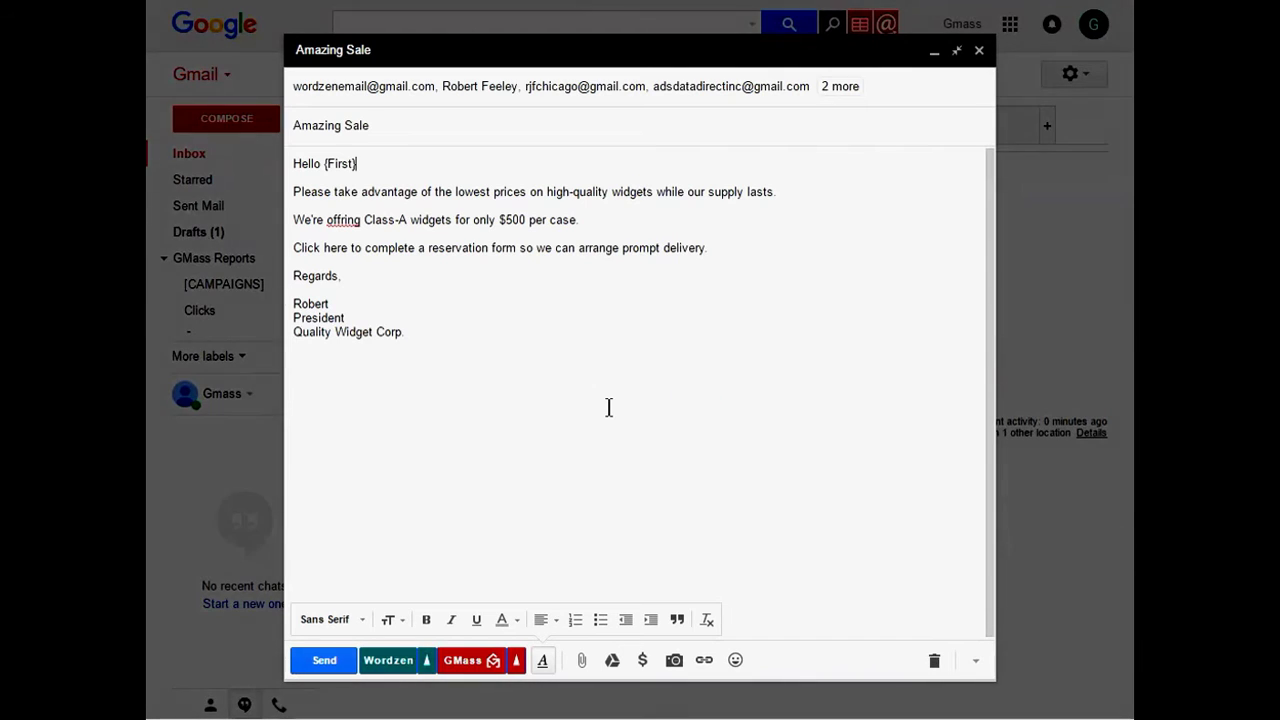
type(",")
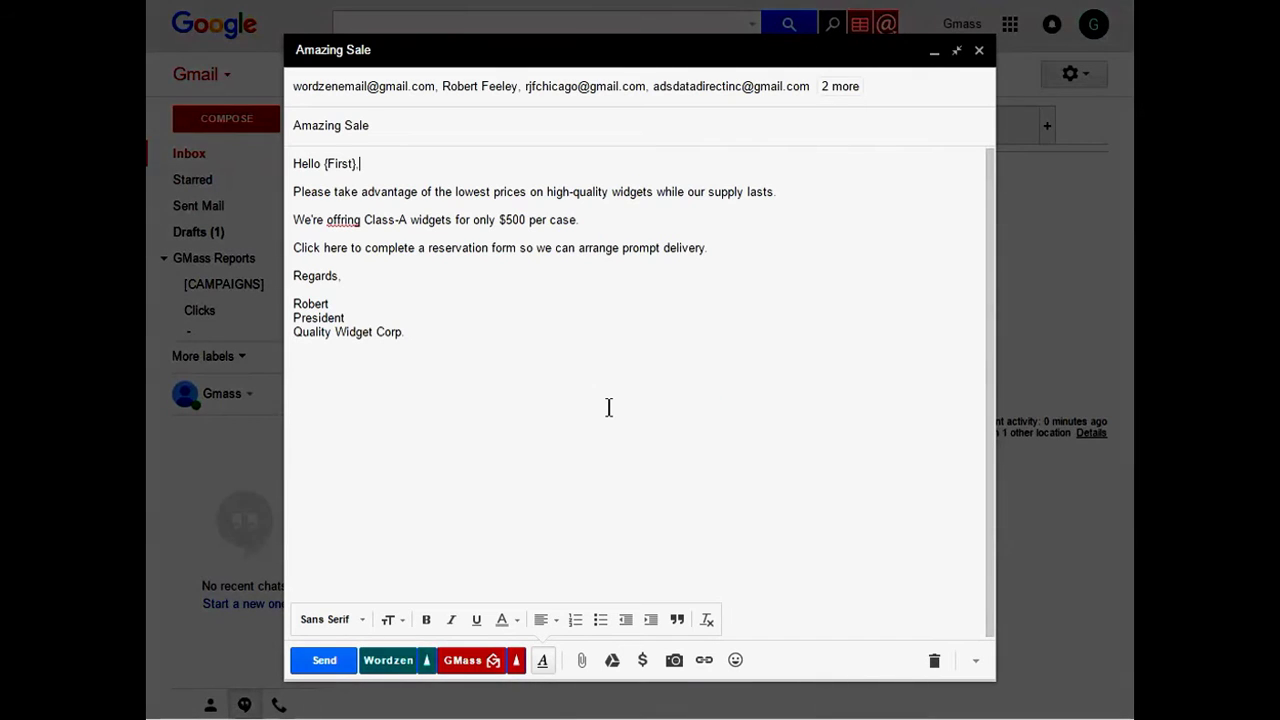
left_click(350, 219)
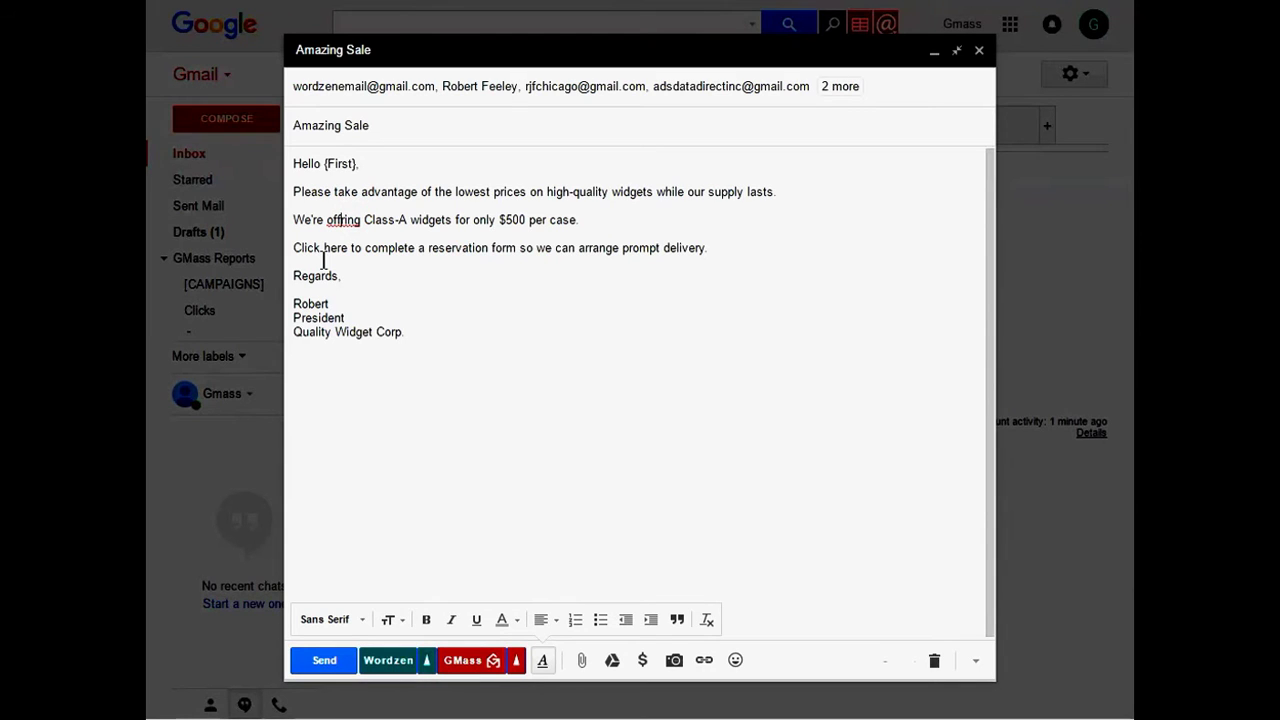
type("e")
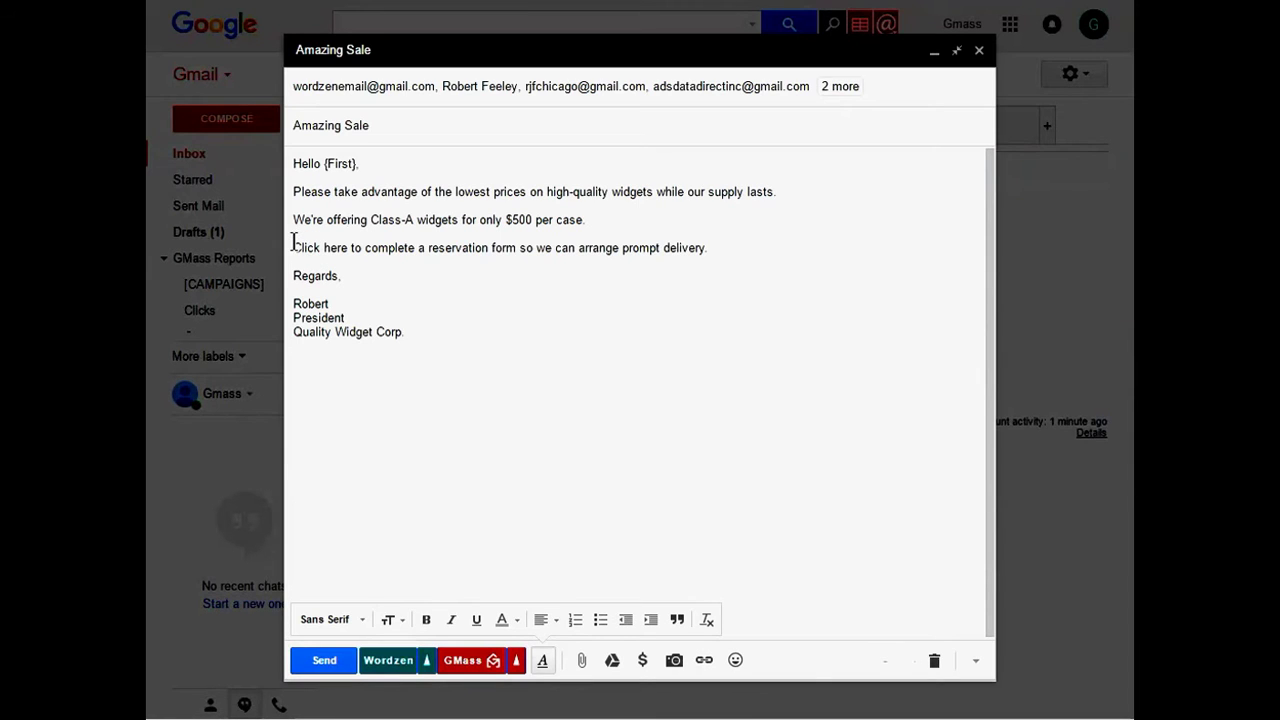
left_click_drag(294, 247, 350, 247)
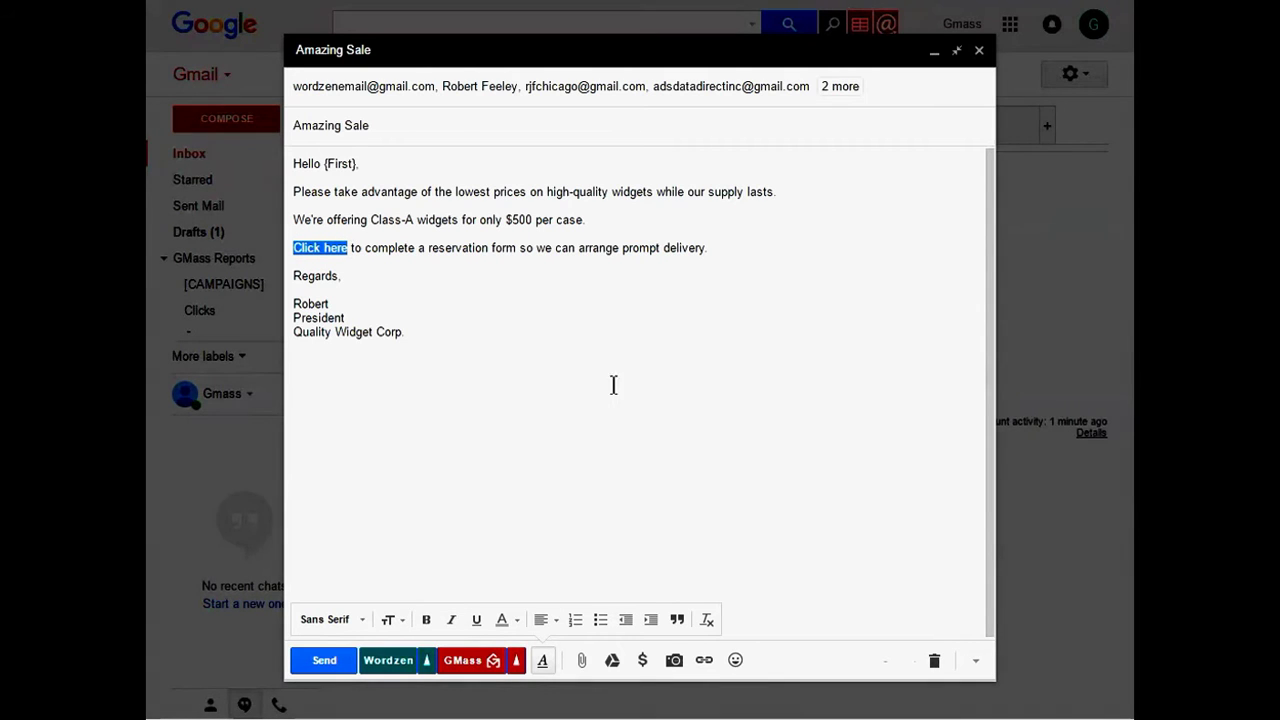
left_click(704, 659)
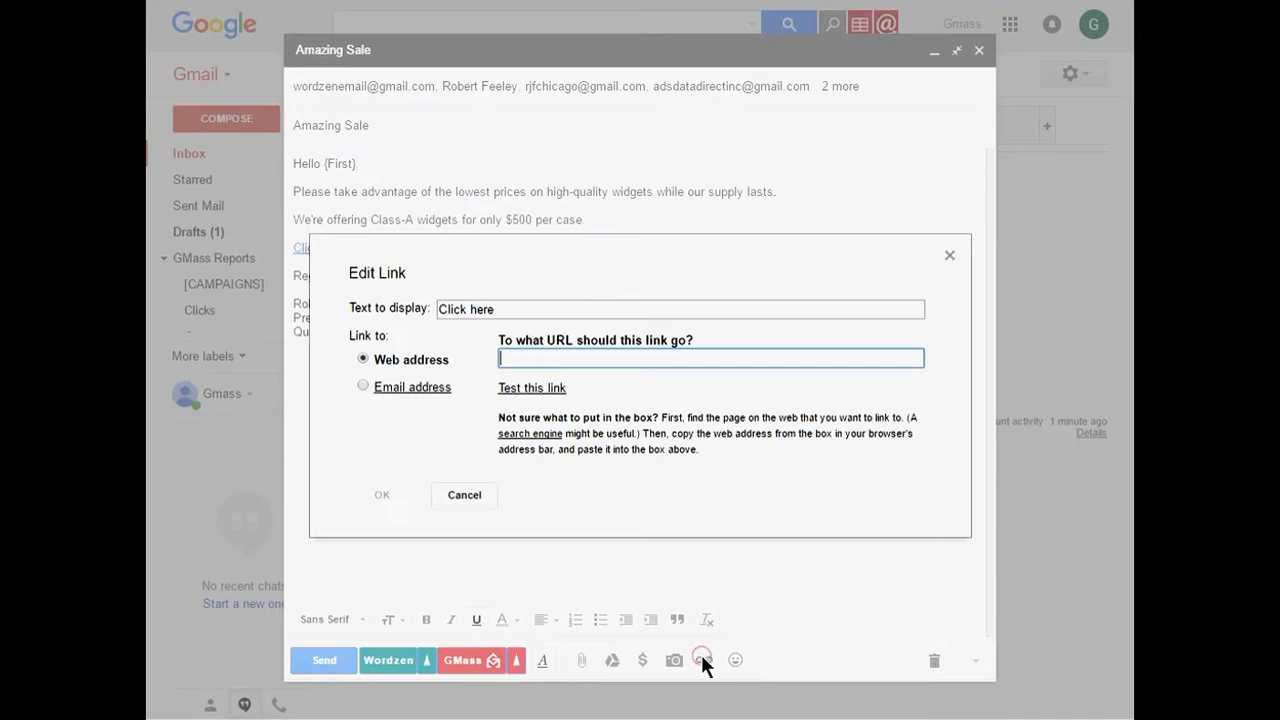
left_click(918, 10)
right_click(918, 10)
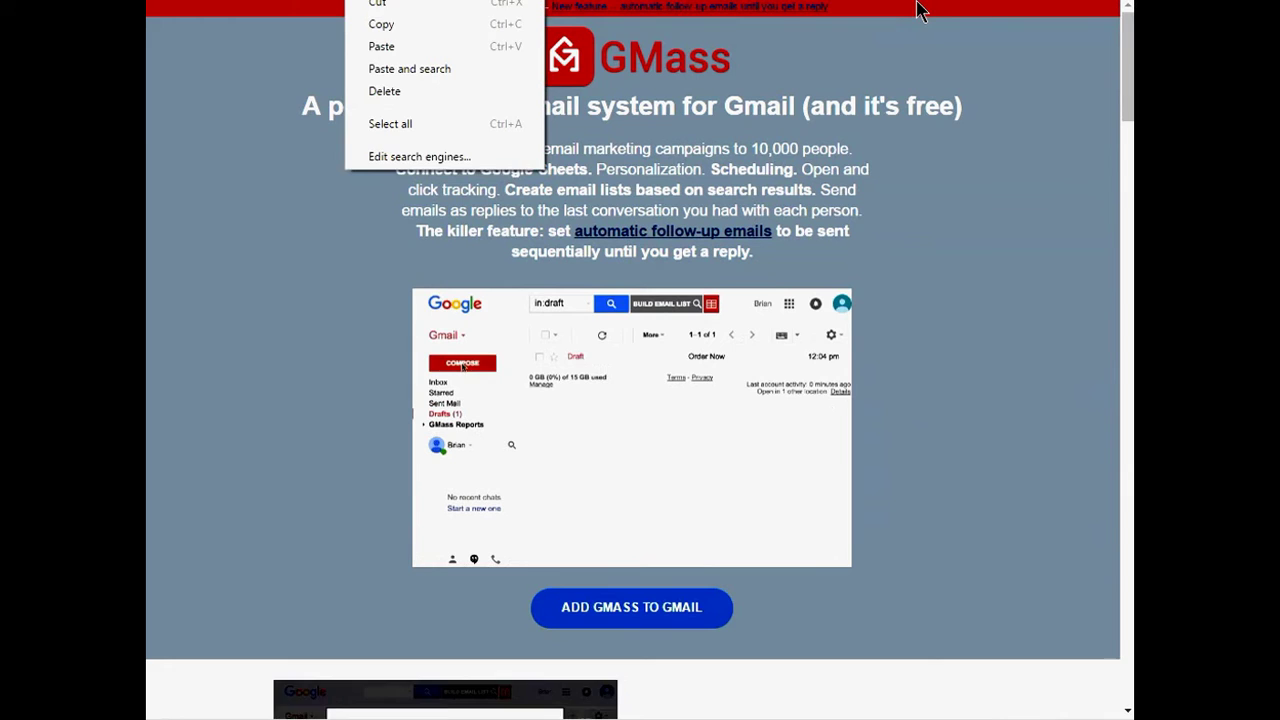
left_click(381, 24)
left_click(367, 8)
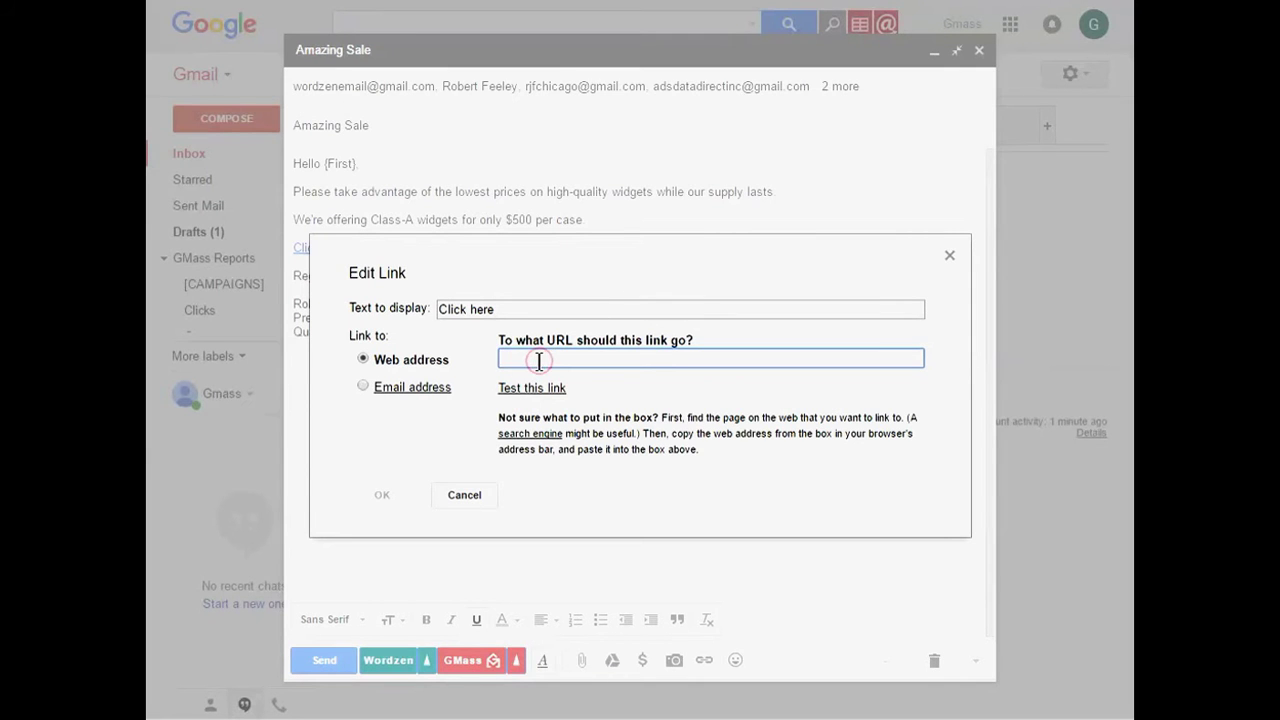
key("ctrl+v")
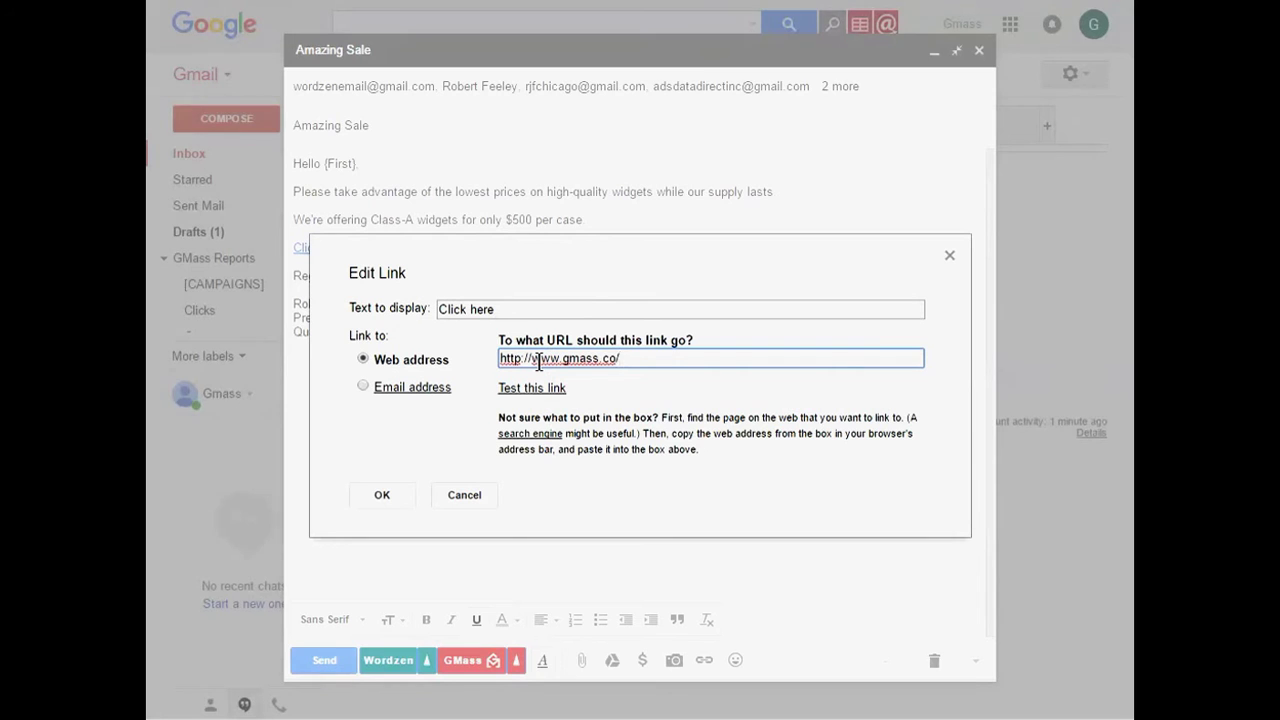
left_click(377, 491)
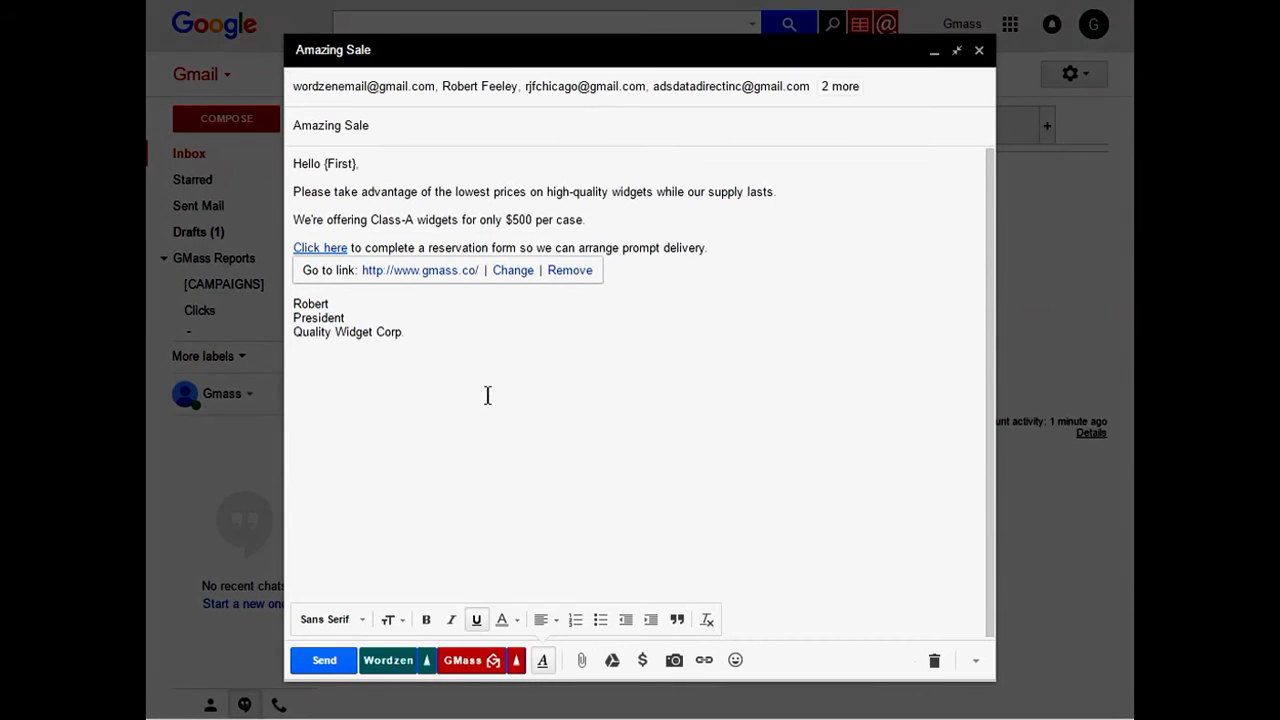
- Add the GMass unsubscribe link on a new line below the "Quality Widget Corp." signature
left_click(430, 334)
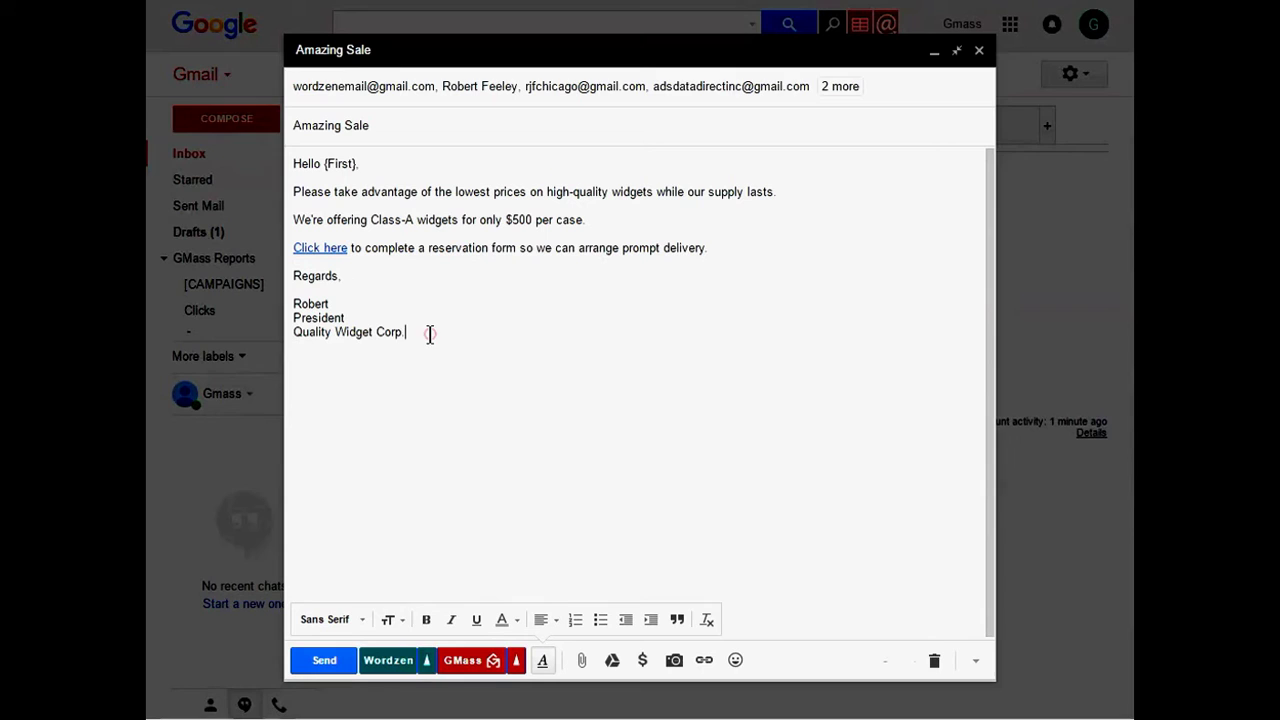
left_click(346, 275)
left_click(415, 332)
key("Return")
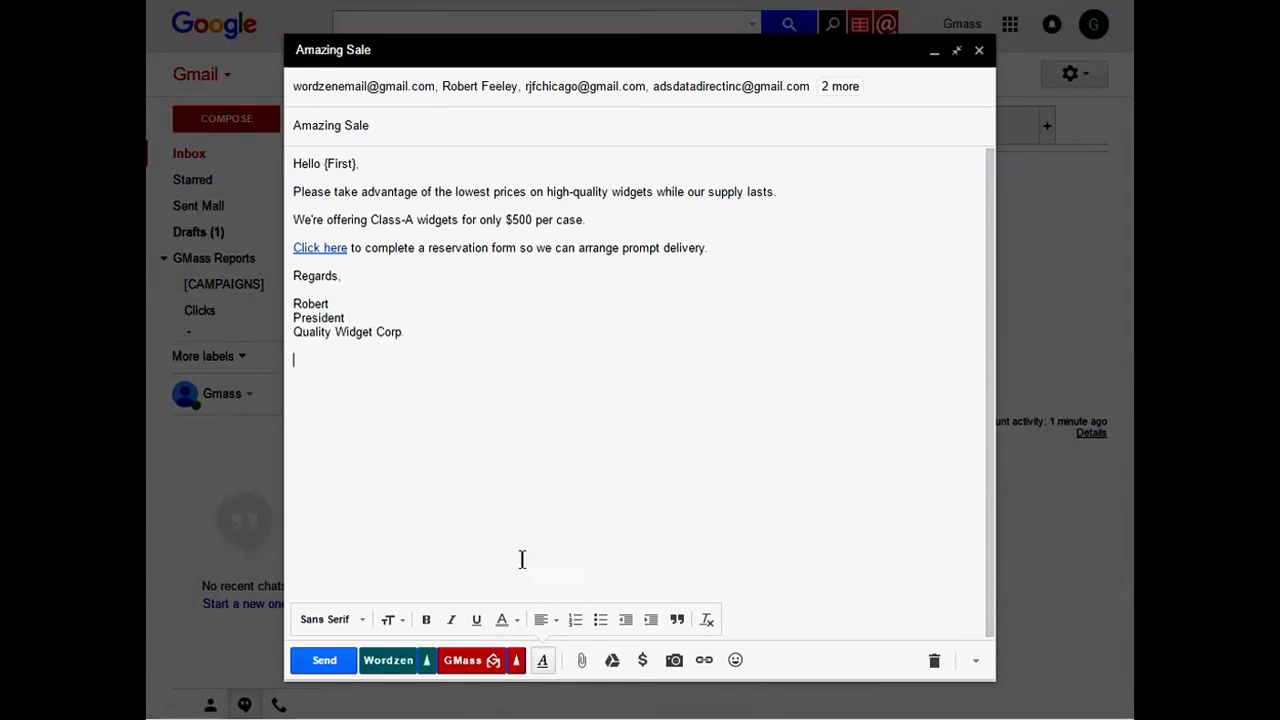
left_click(516, 661)
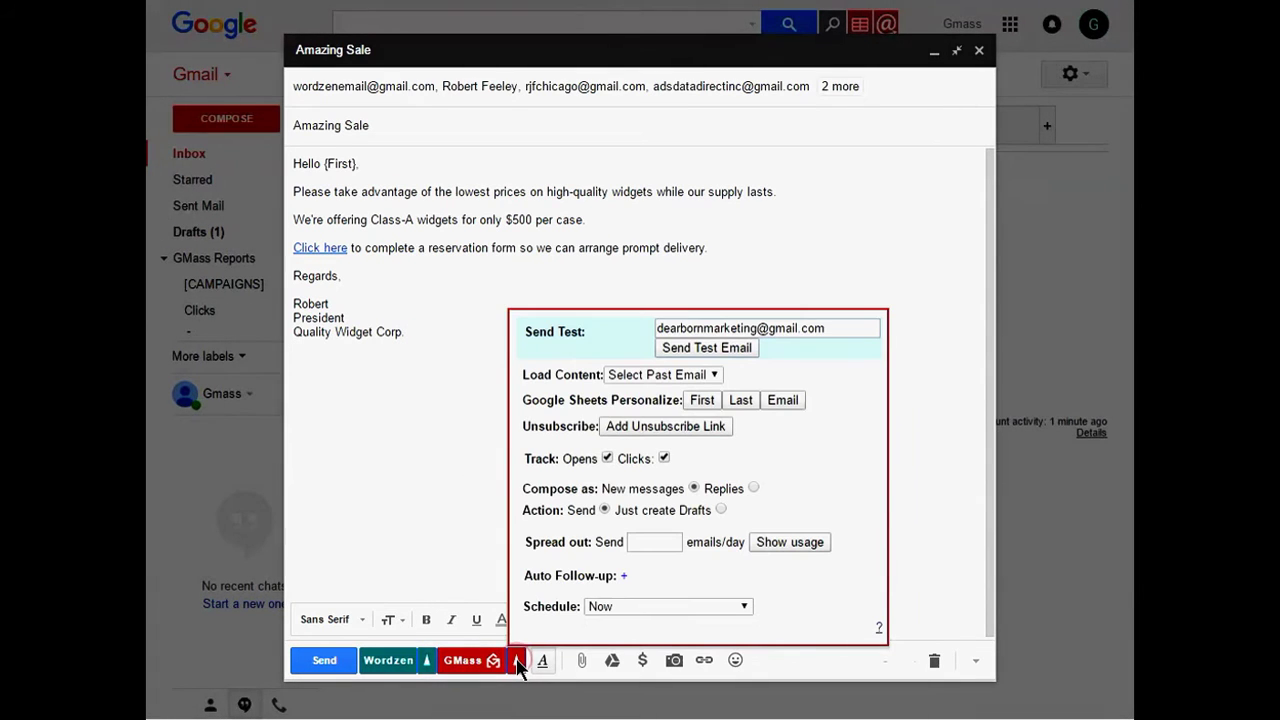
left_click(648, 428)
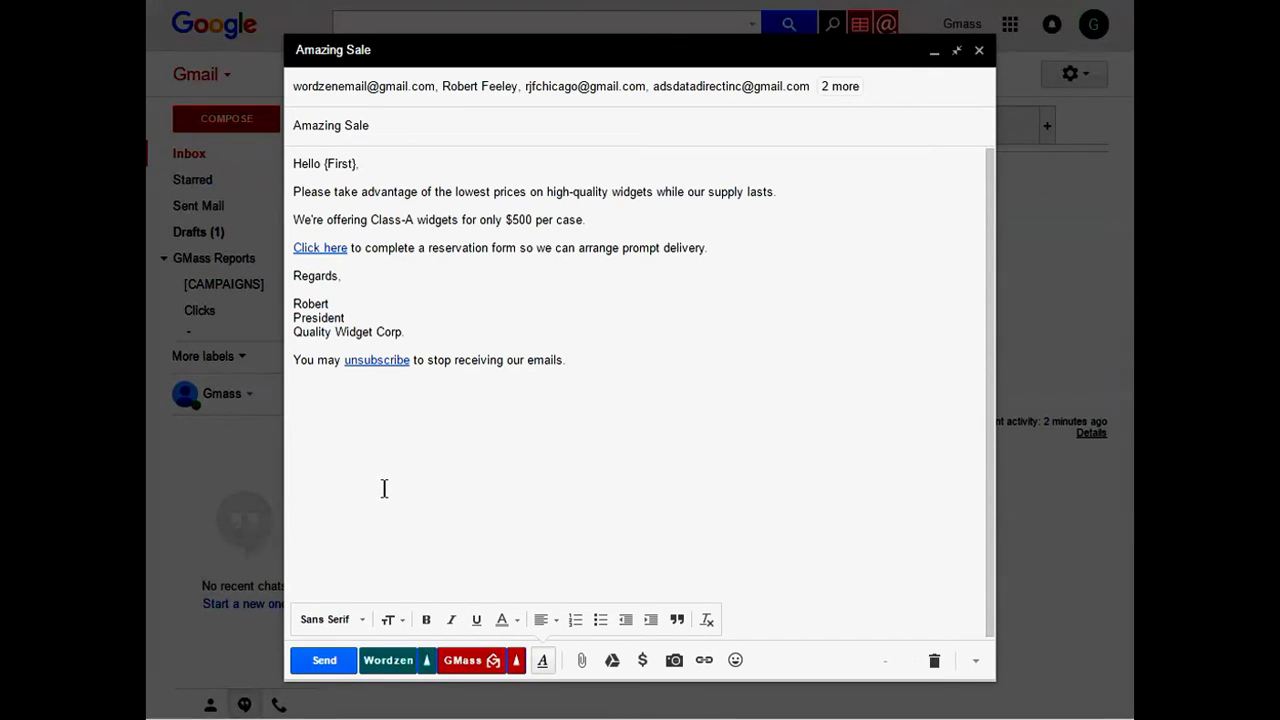
- Enable the first auto follow-up stage in the GMass settings and set its condition to no Open
left_click(517, 660)
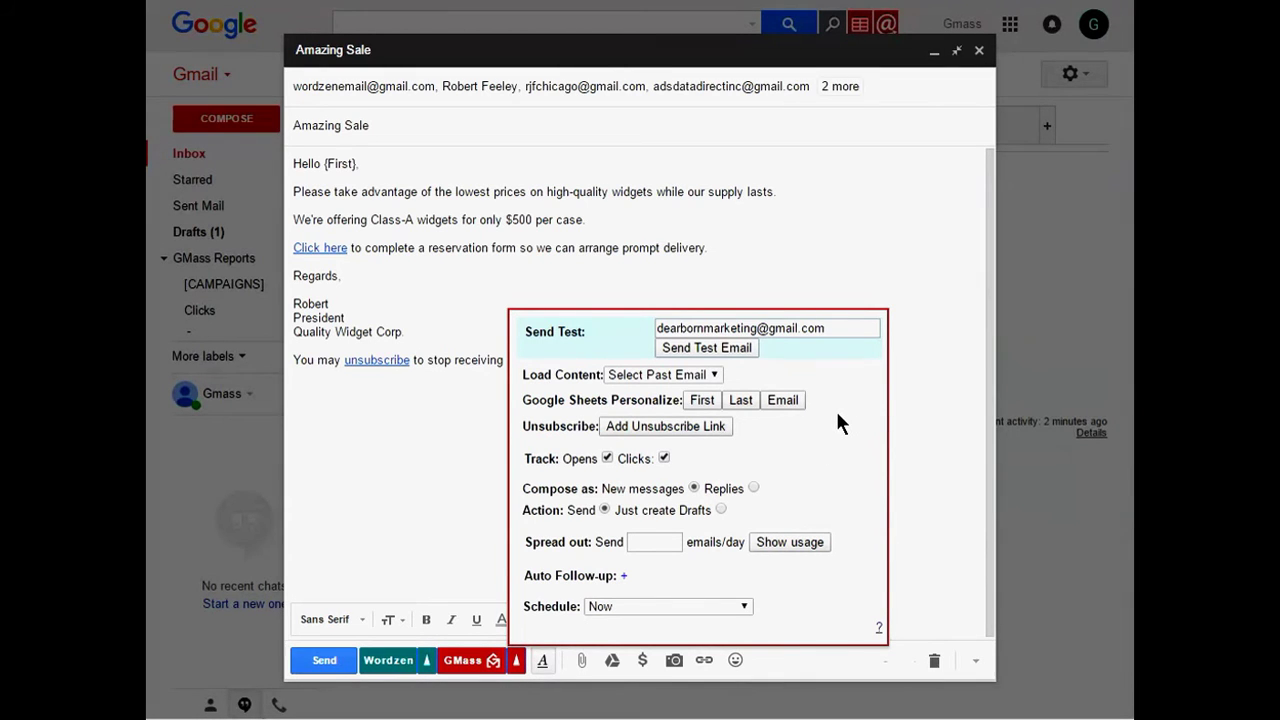
left_click(623, 575)
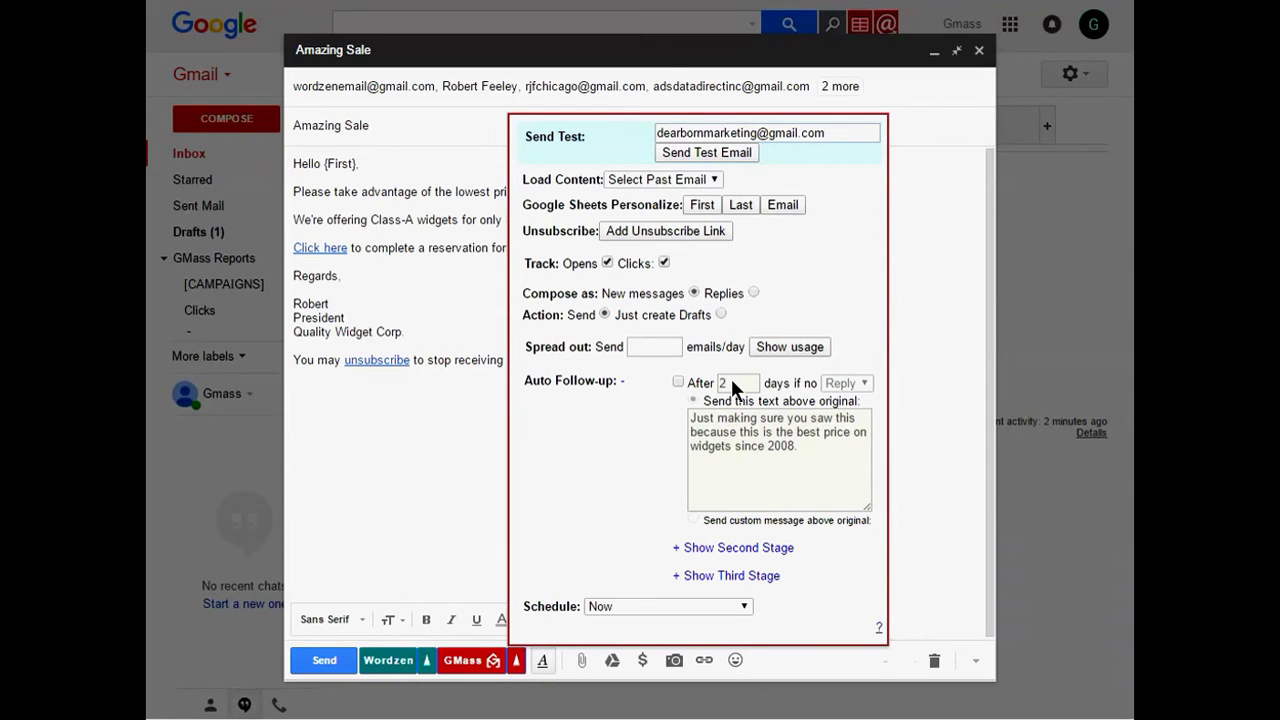
left_click(678, 382)
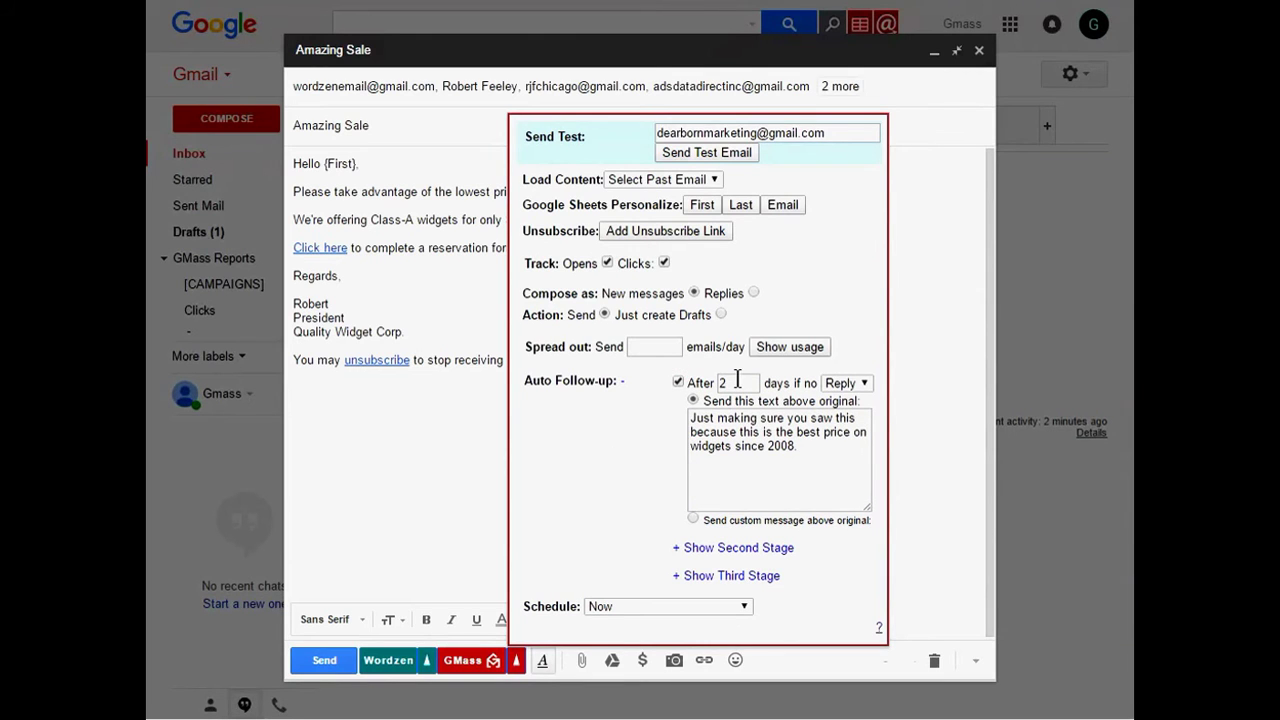
left_click(864, 381)
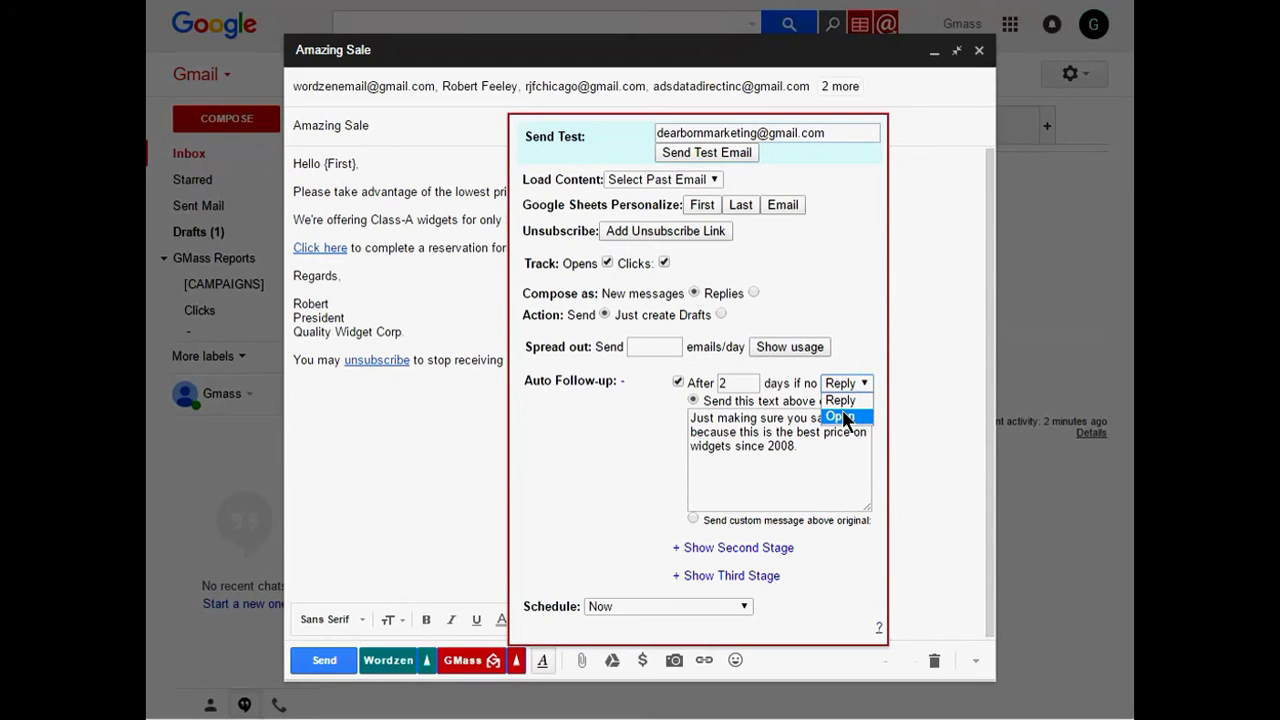
left_click(843, 416)
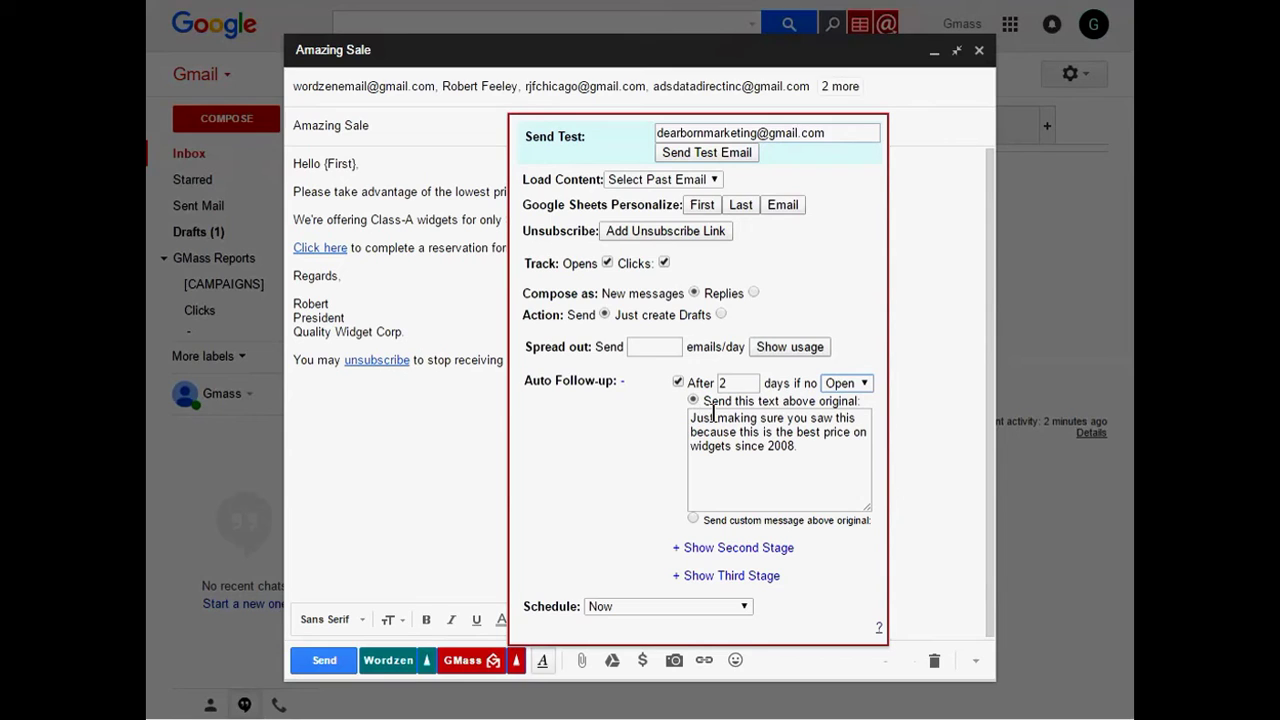
- Expand and enable the second auto follow-up stage in the GMass settings
left_click(815, 446)
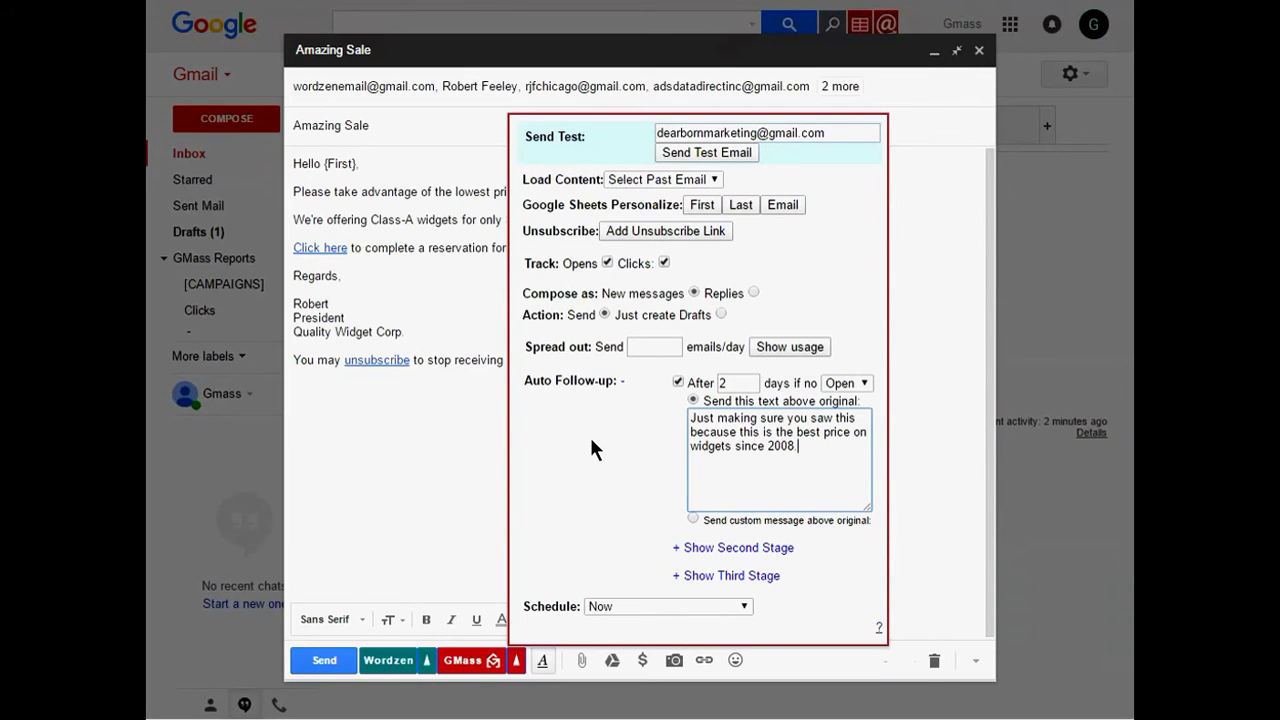
left_click(758, 547)
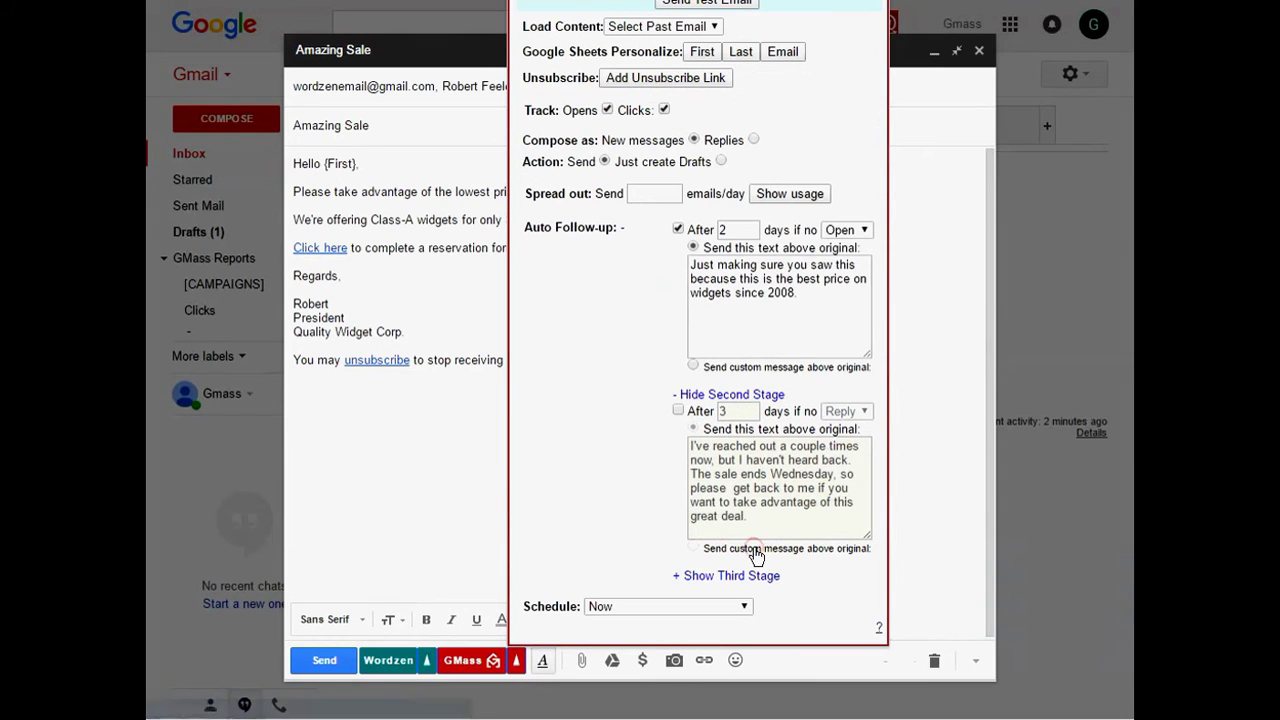
left_click(678, 409)
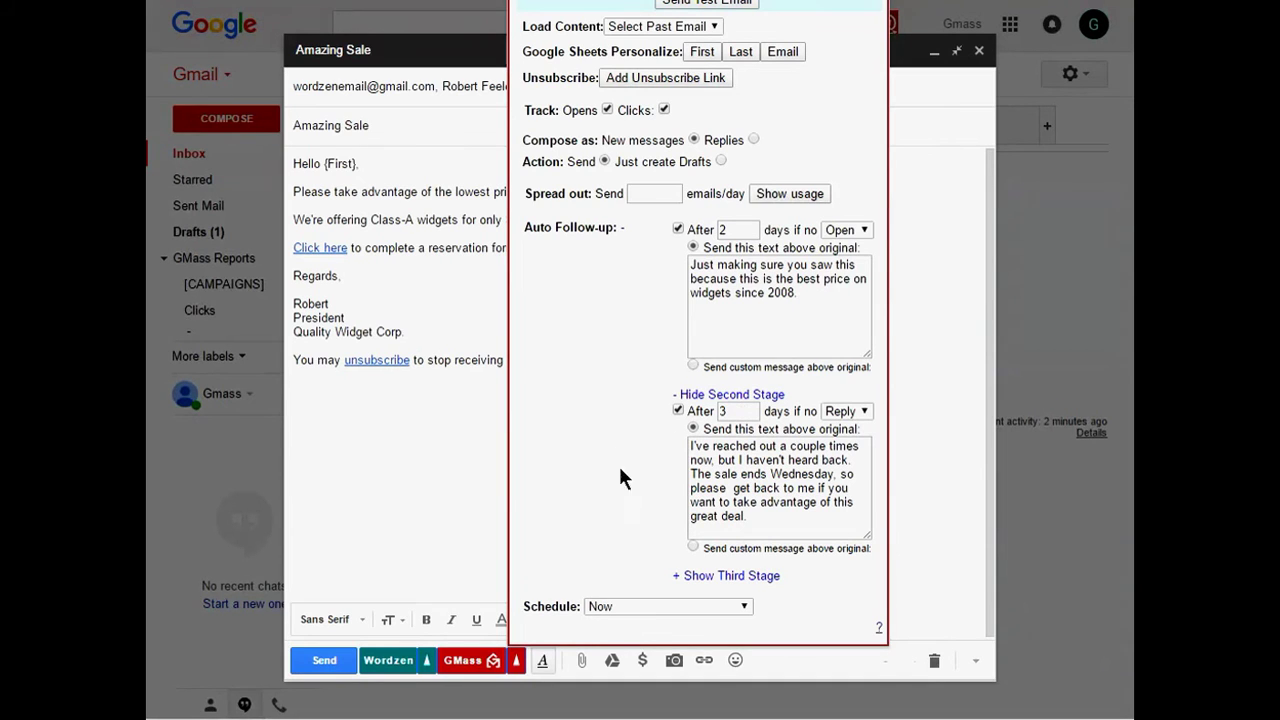
left_click(754, 577)
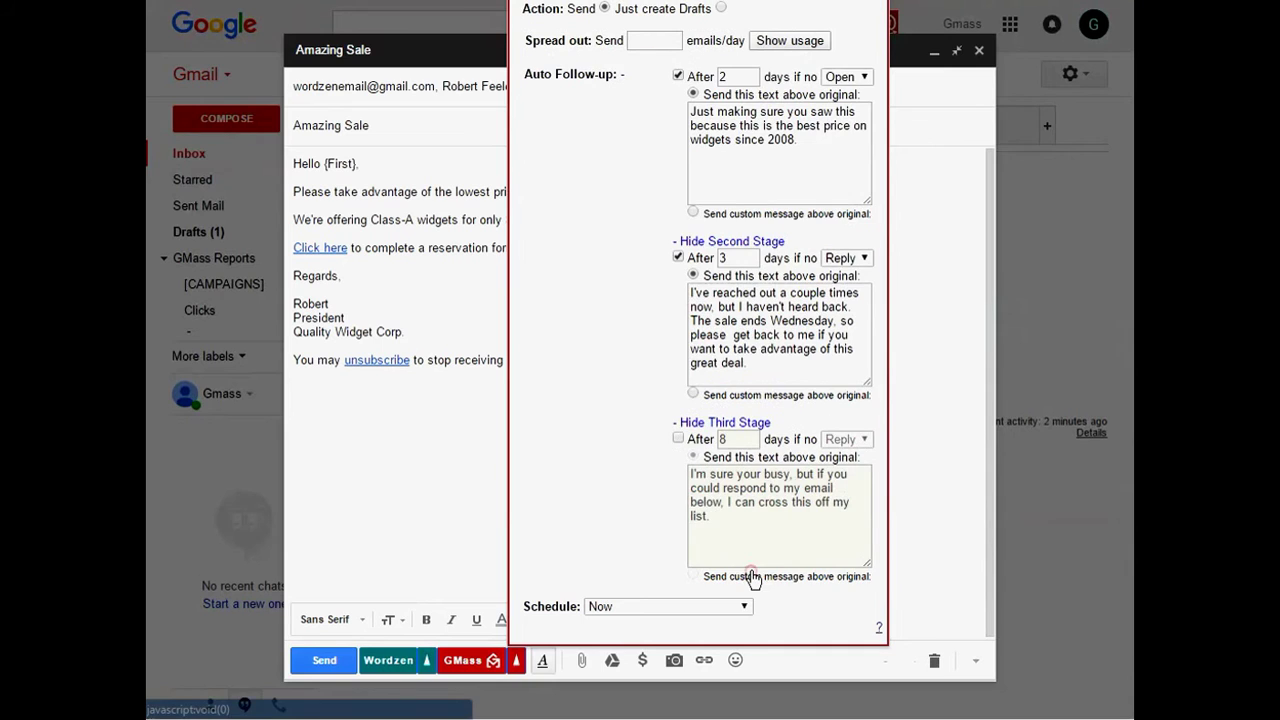
left_click(679, 439)
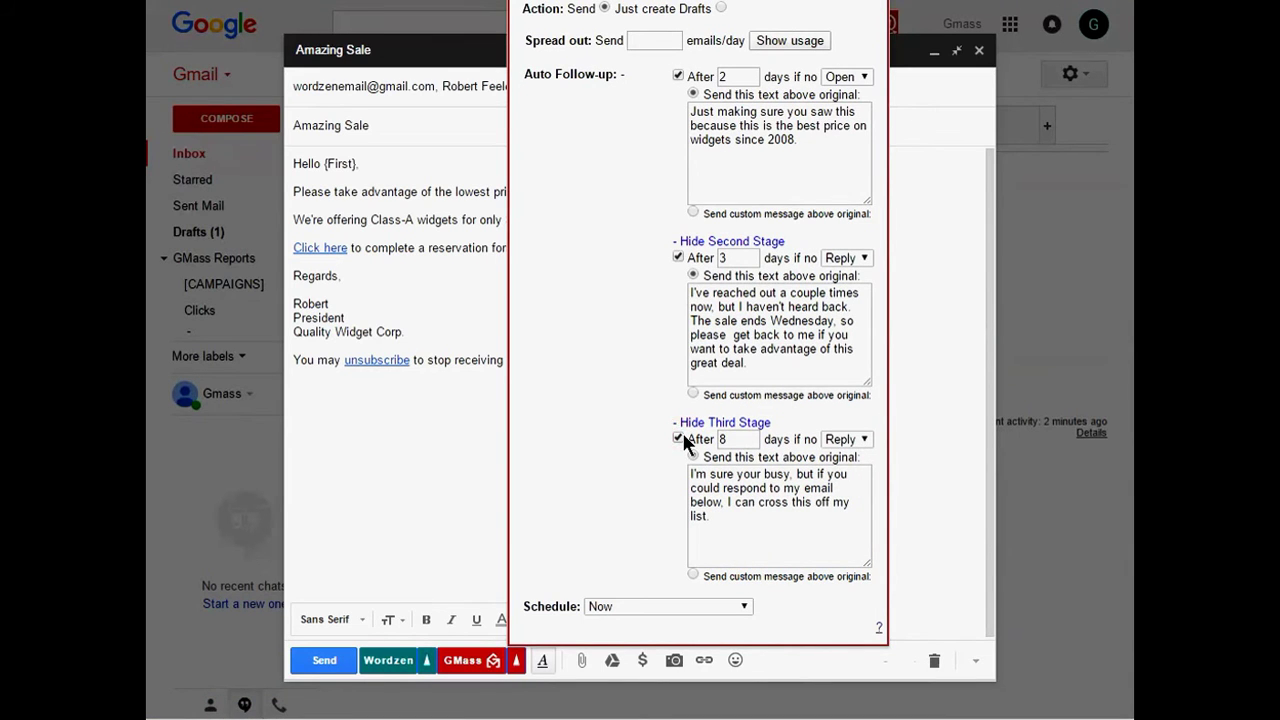
left_click(680, 438)
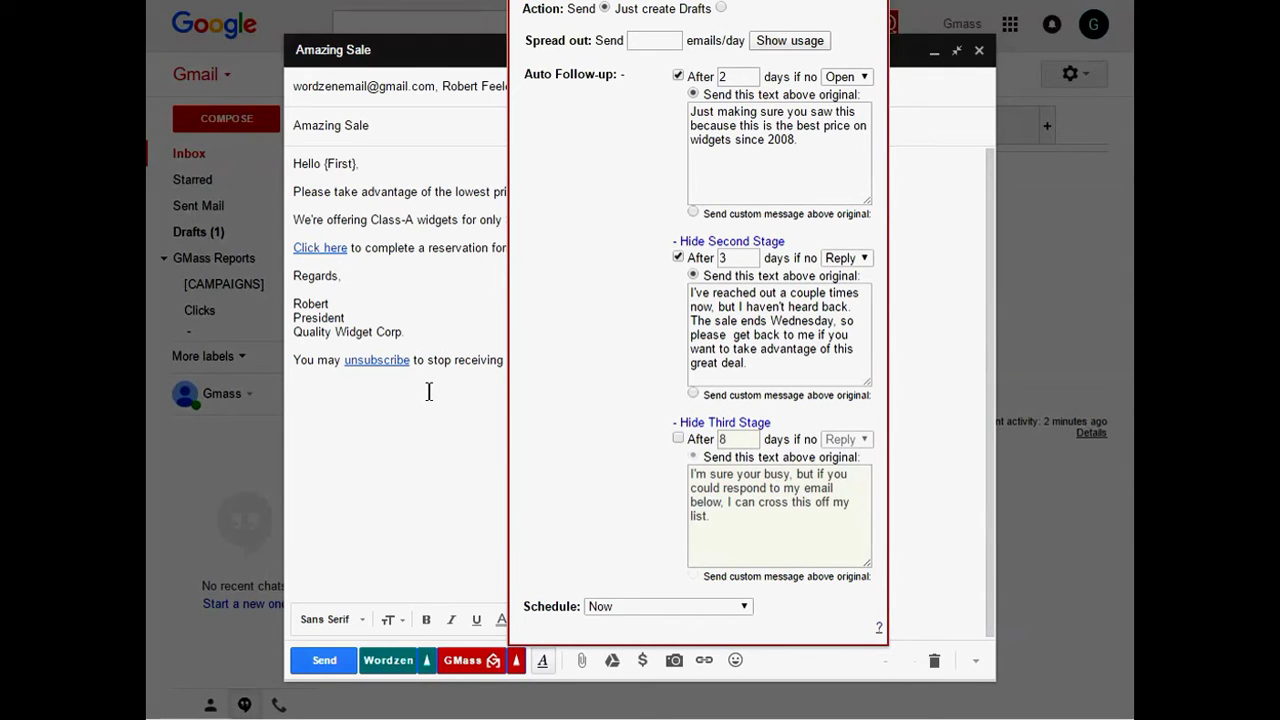
- Close the GMass settings and send the "Amazing Sale" campaign as individual emails through GMass
left_click(474, 381)
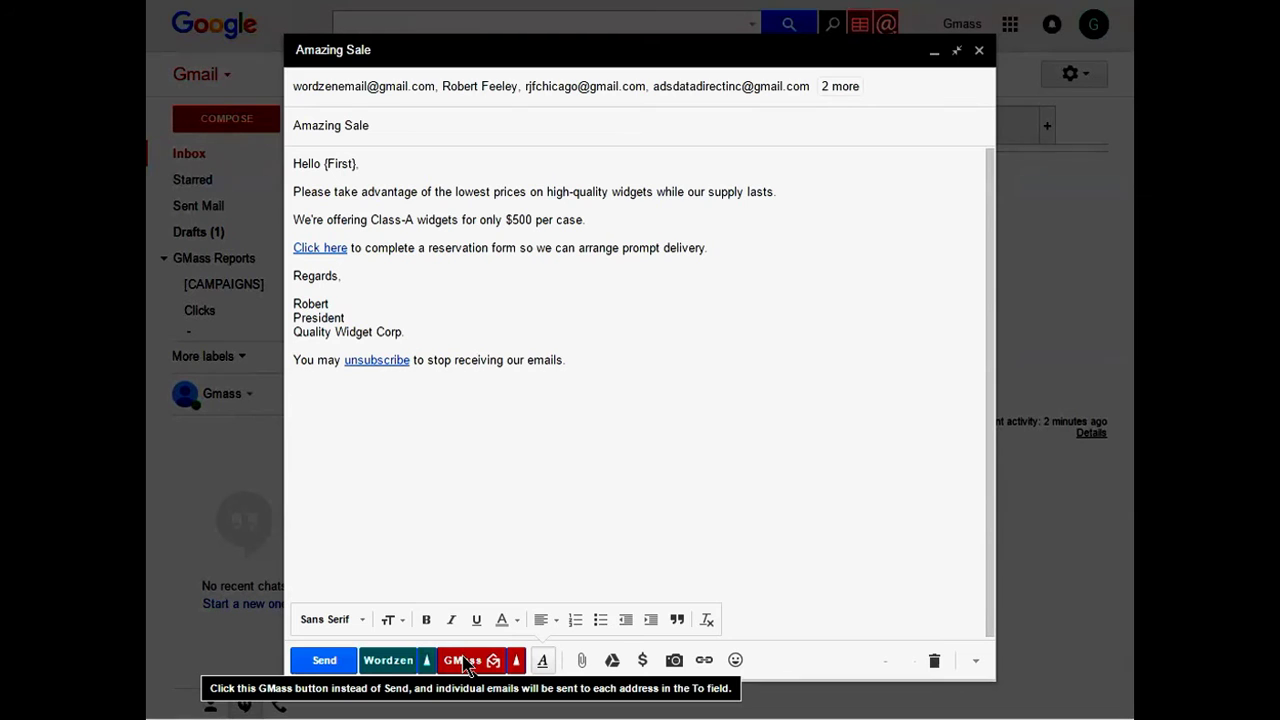
left_click(465, 662)
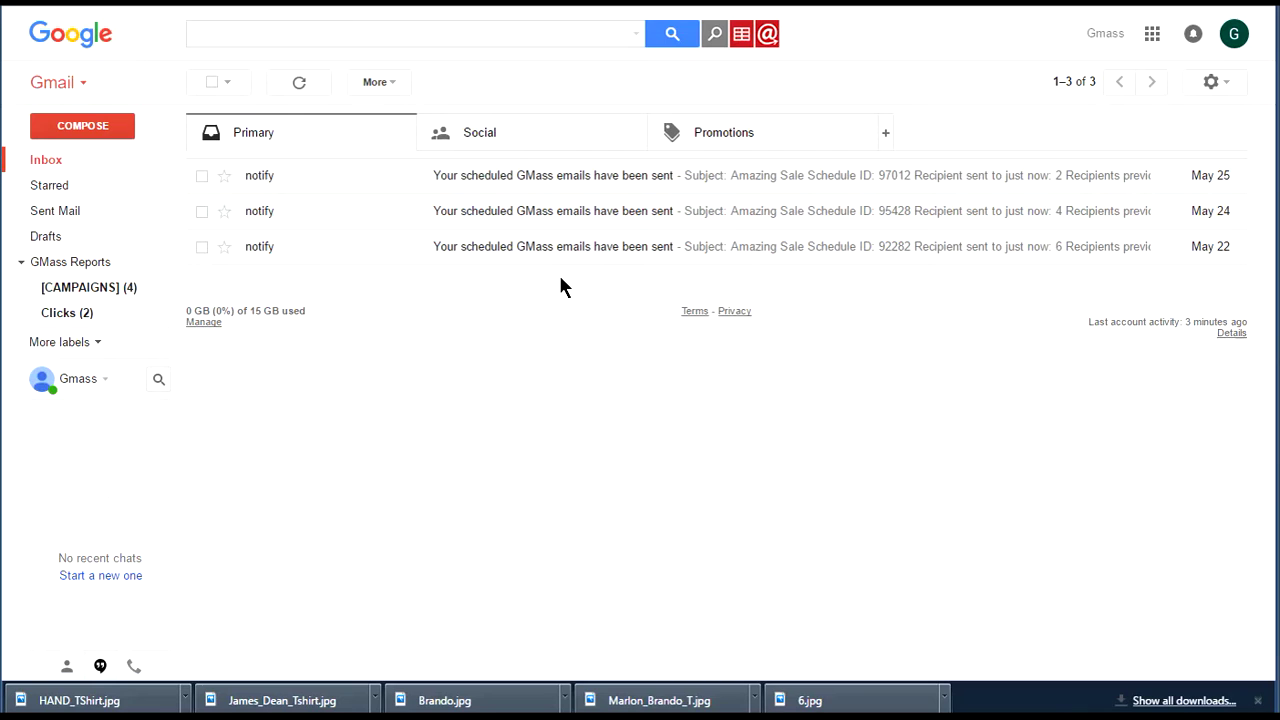
- Review the May 22, May 24 and May 25 GMass sent notifications against the recipient spreadsheet, and expand the full label list
left_click(482, 255)
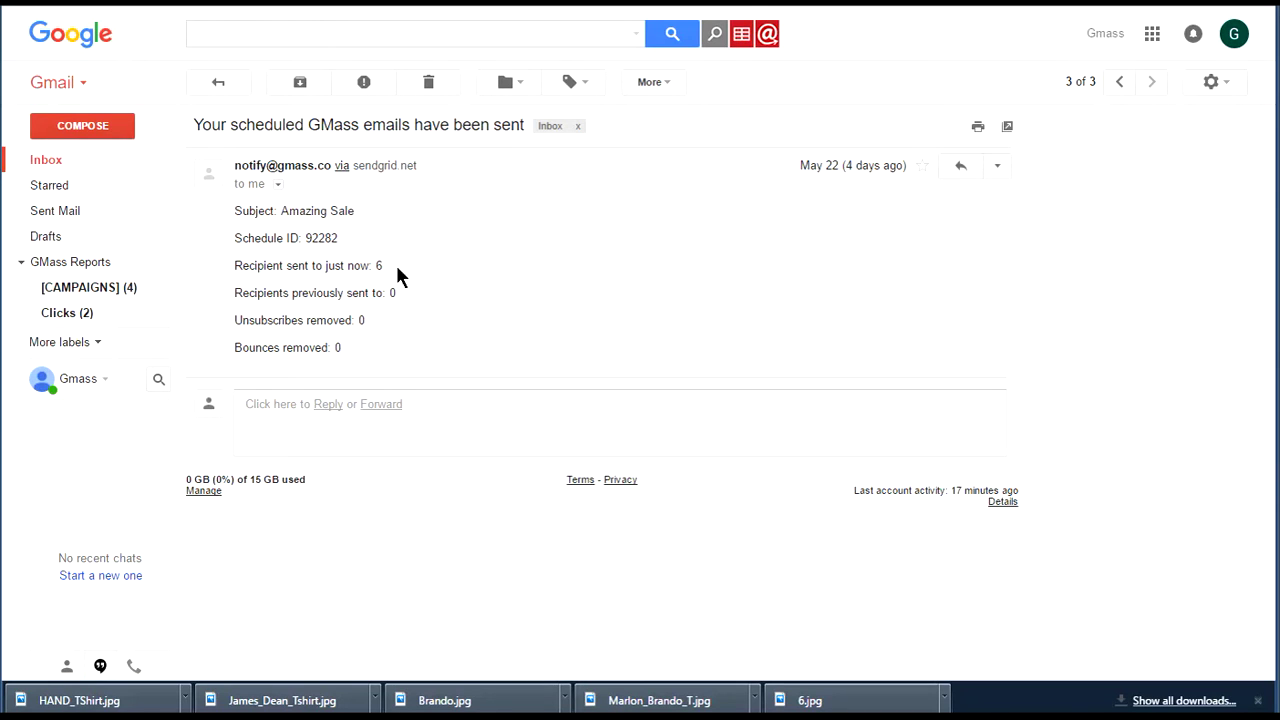
key("ctrl+Tab")
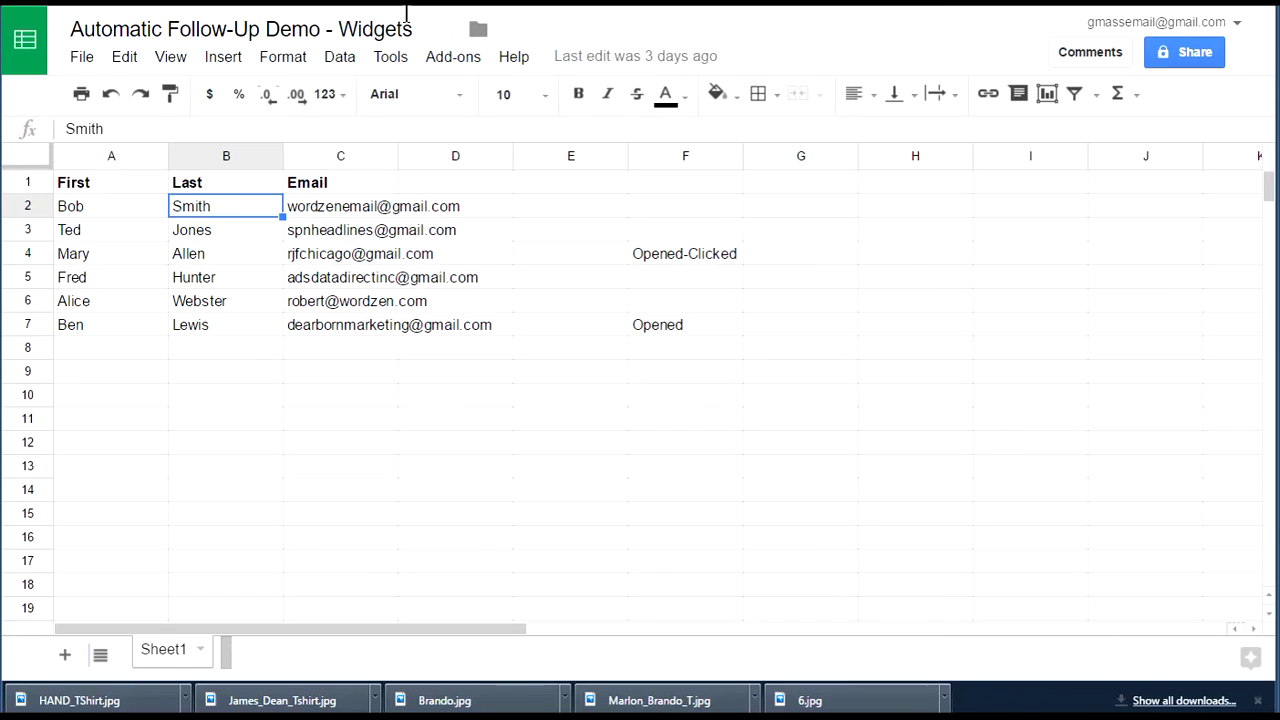
key("ctrl+shift+Tab")
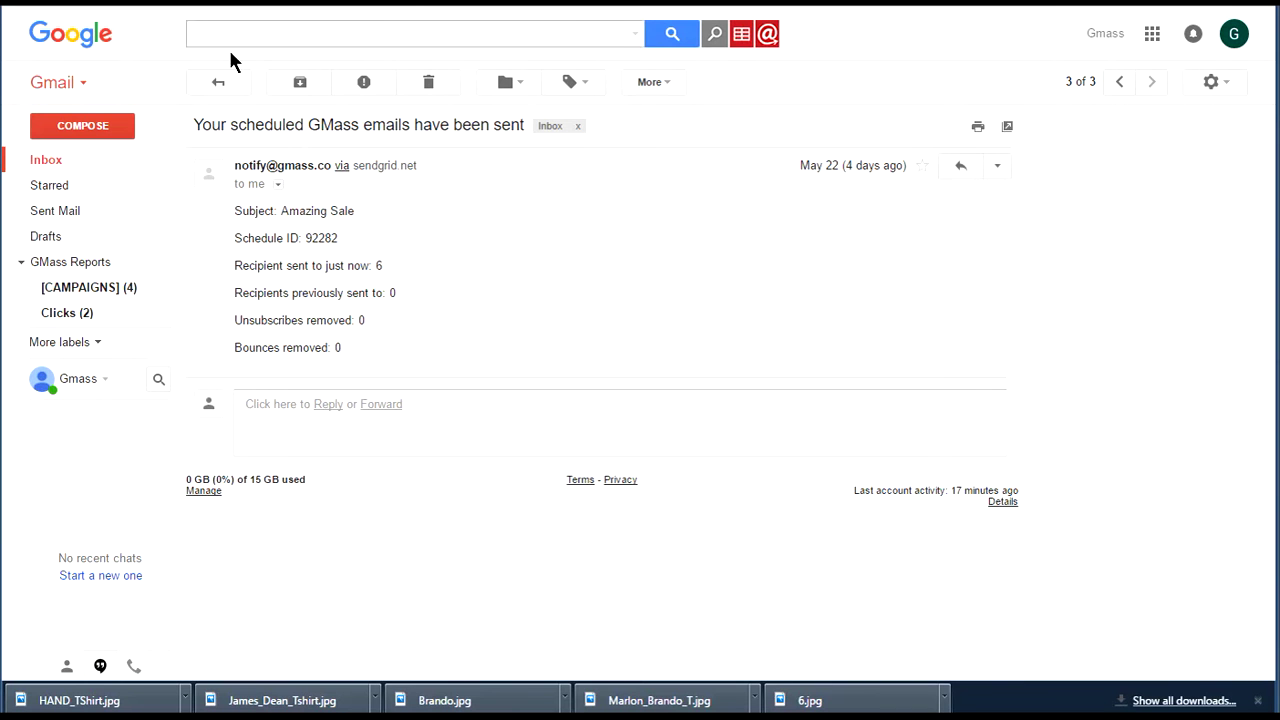
left_click(46, 162)
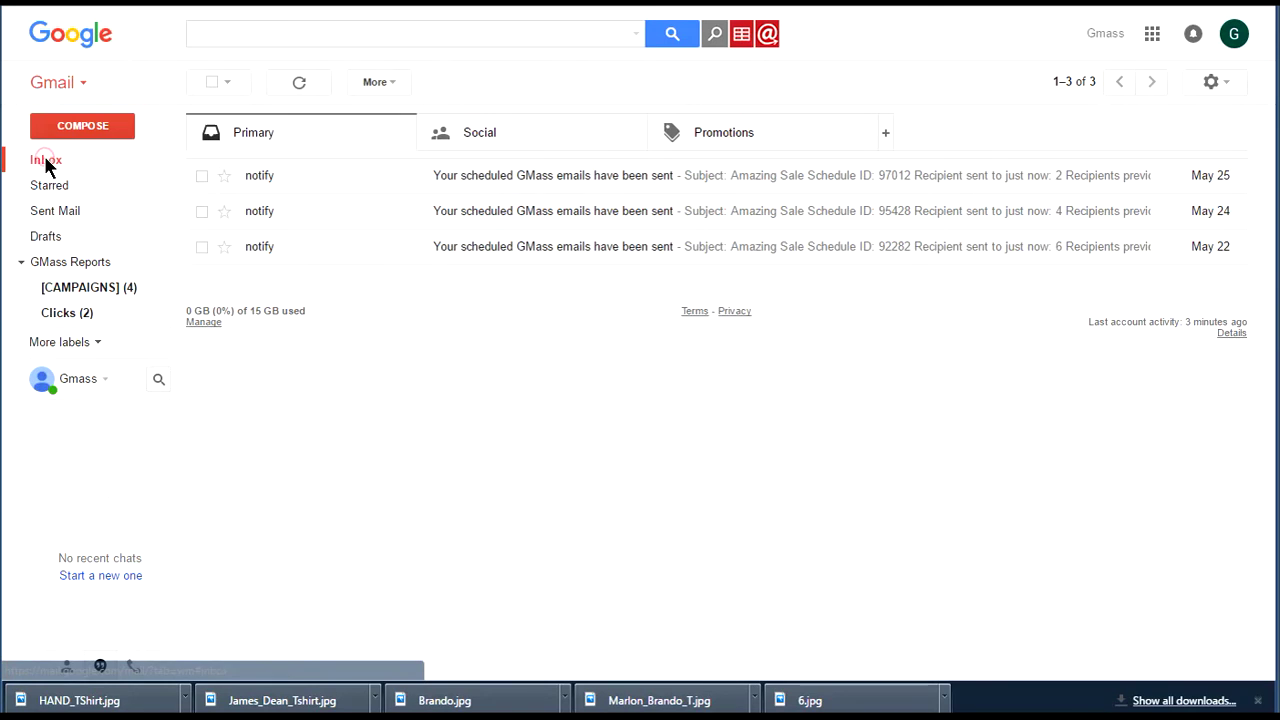
left_click(512, 218)
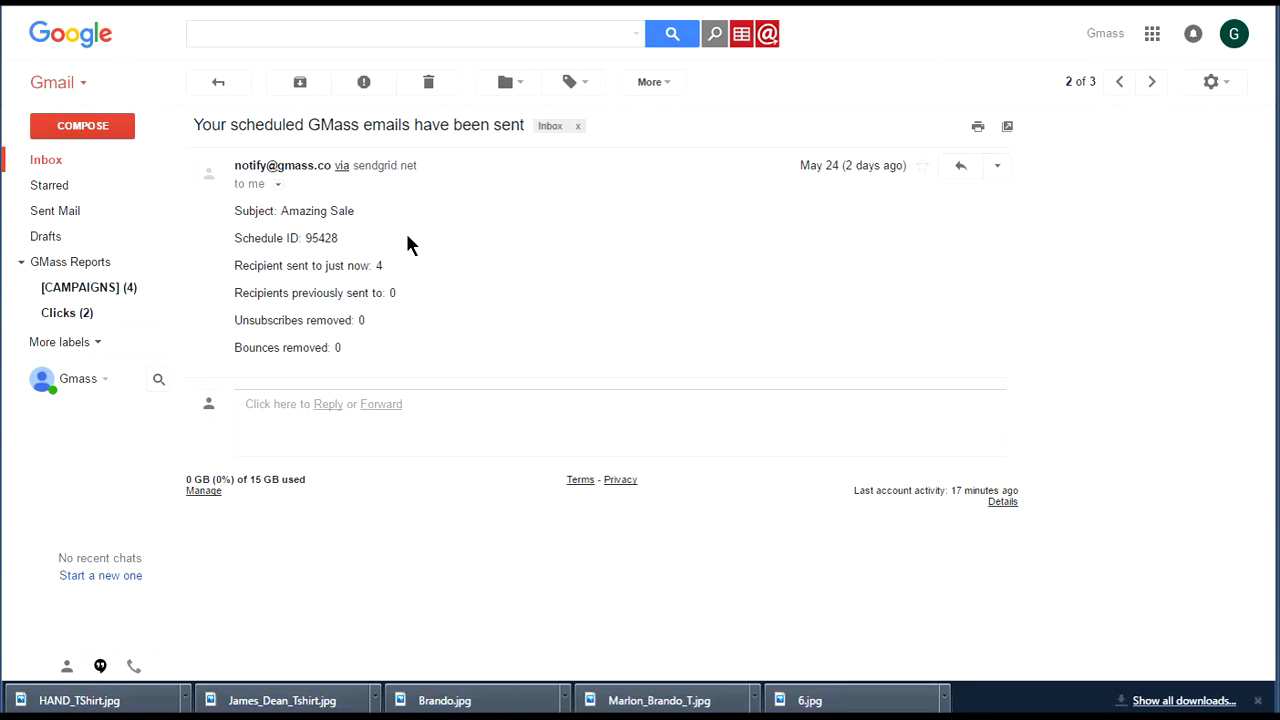
left_click(46, 162)
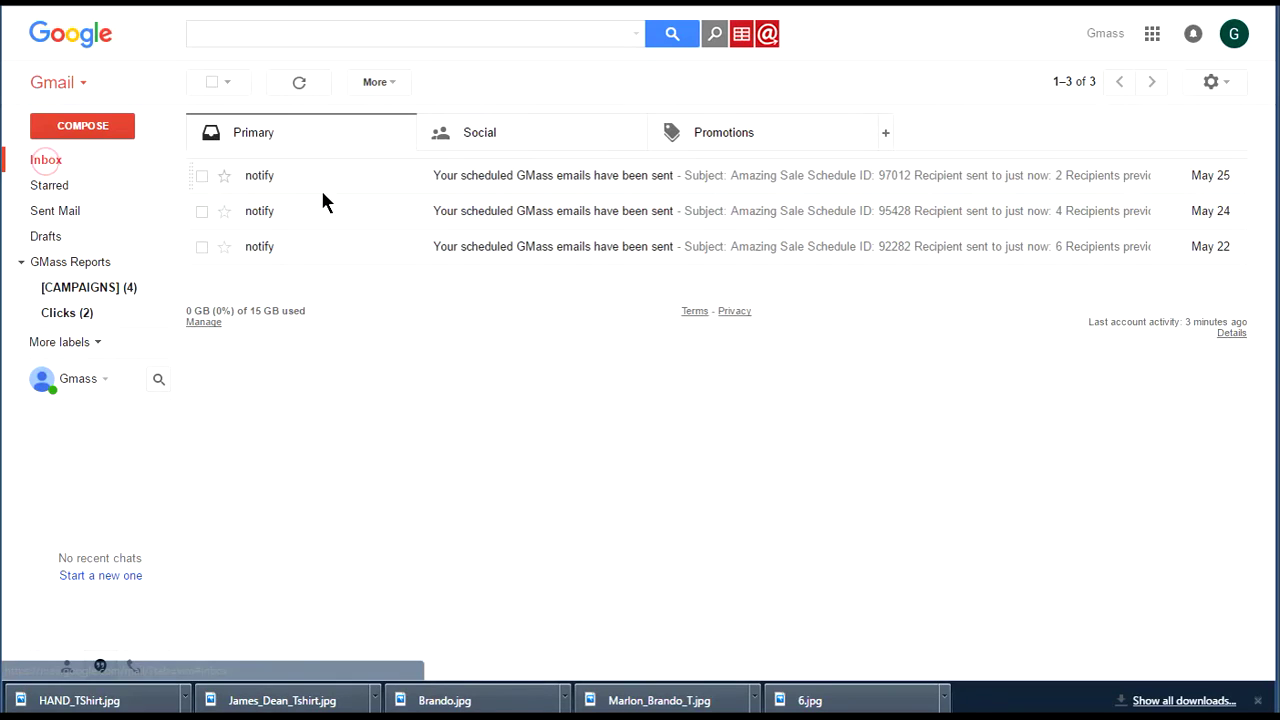
left_click(522, 175)
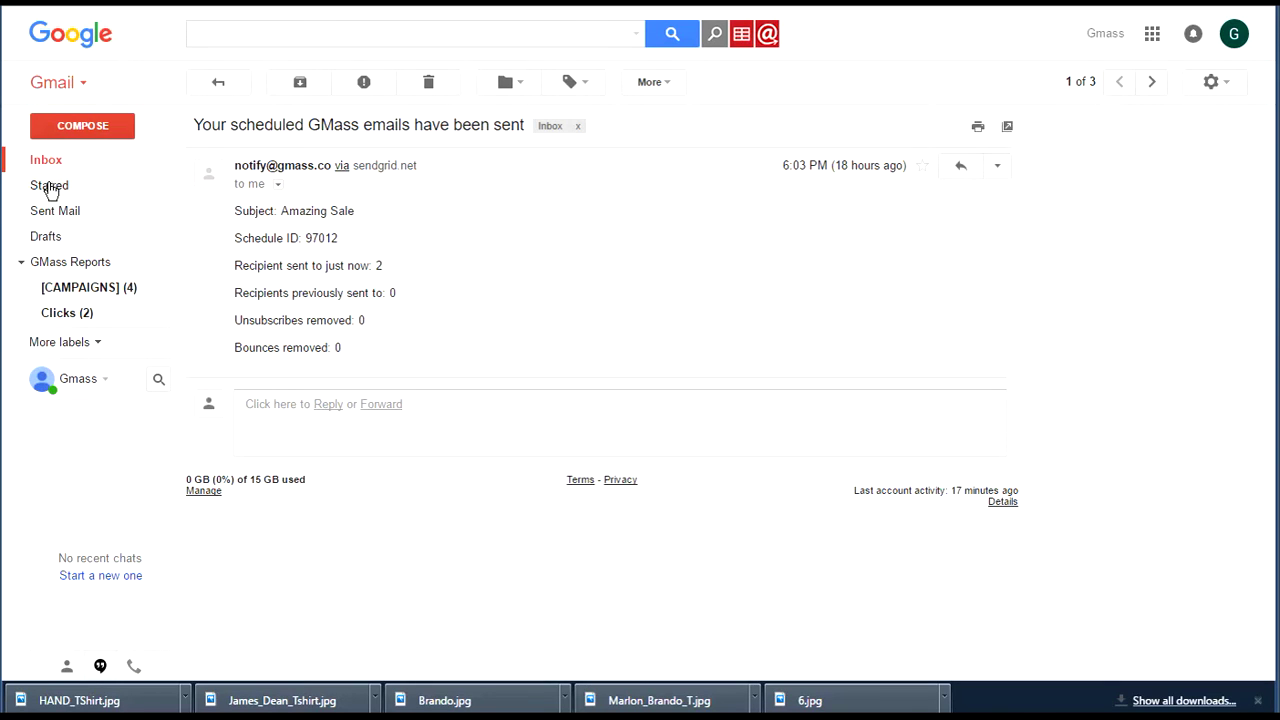
left_click(67, 342)
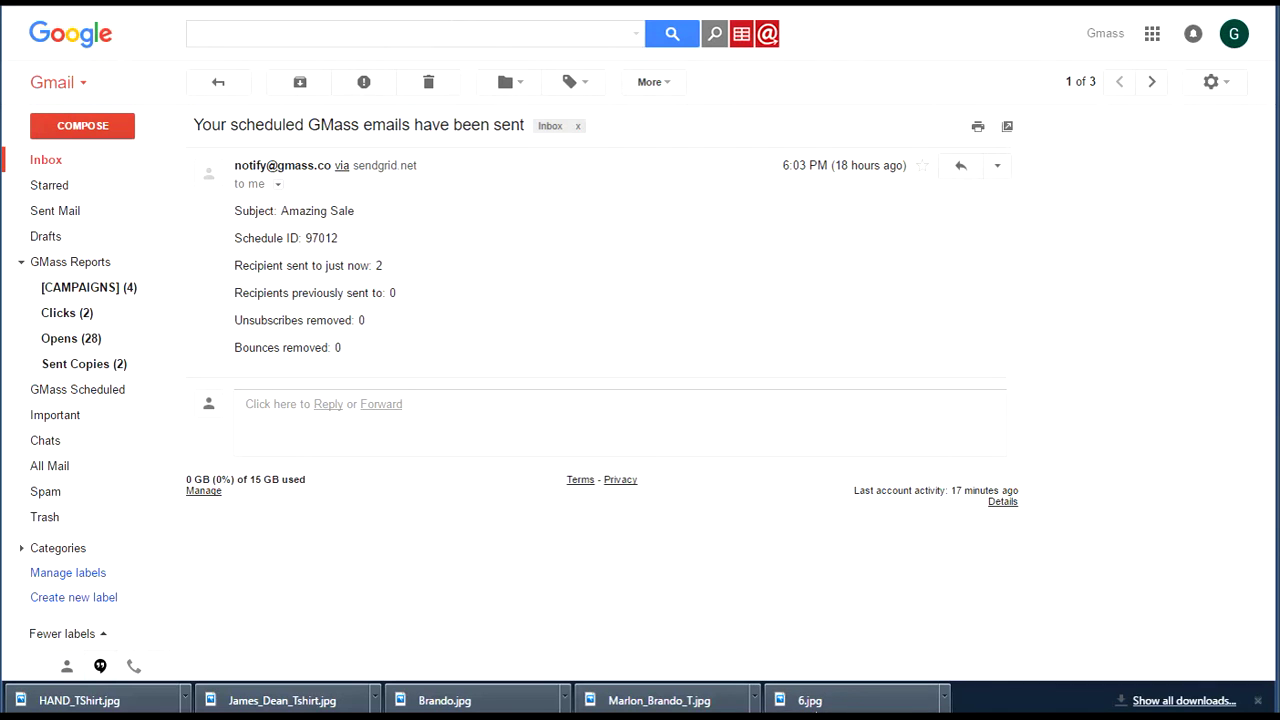
- Check the recipient spreadsheet's open and click statuses, and read the original message and follow-ups in a recipient's "Amazing Sale" thread
key("ctrl+Tab")
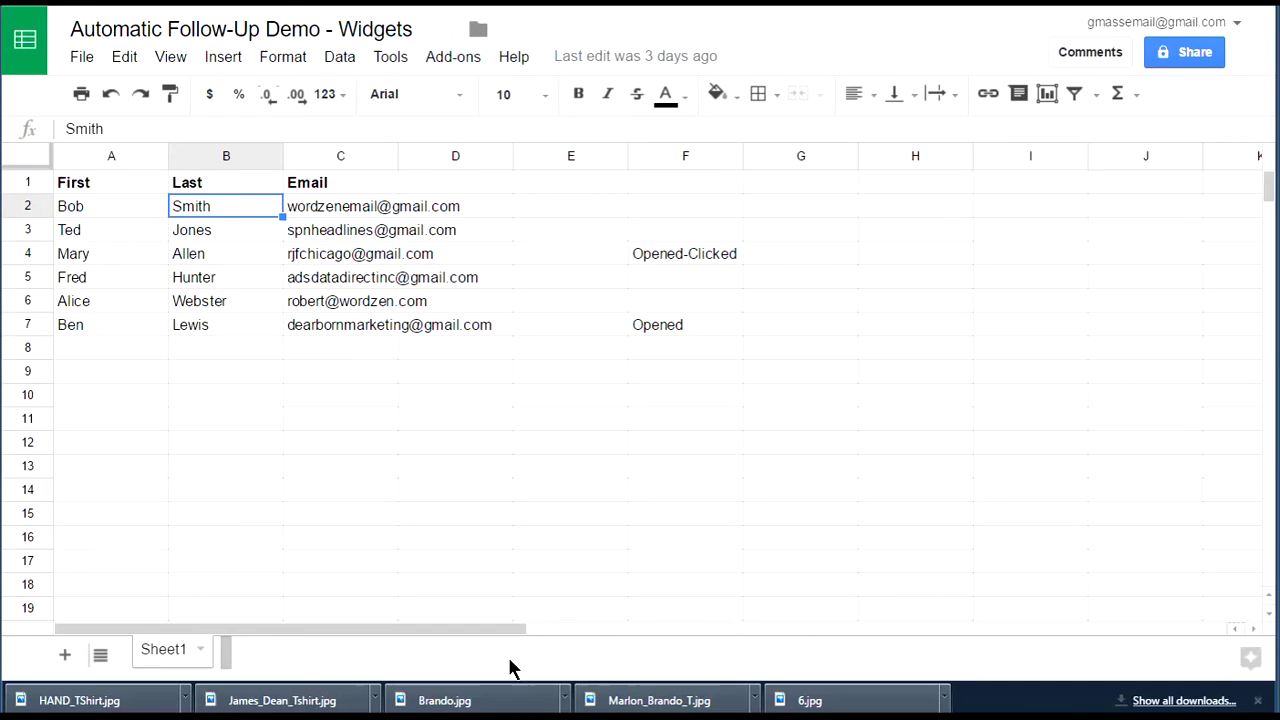
key("ctrl+Tab")
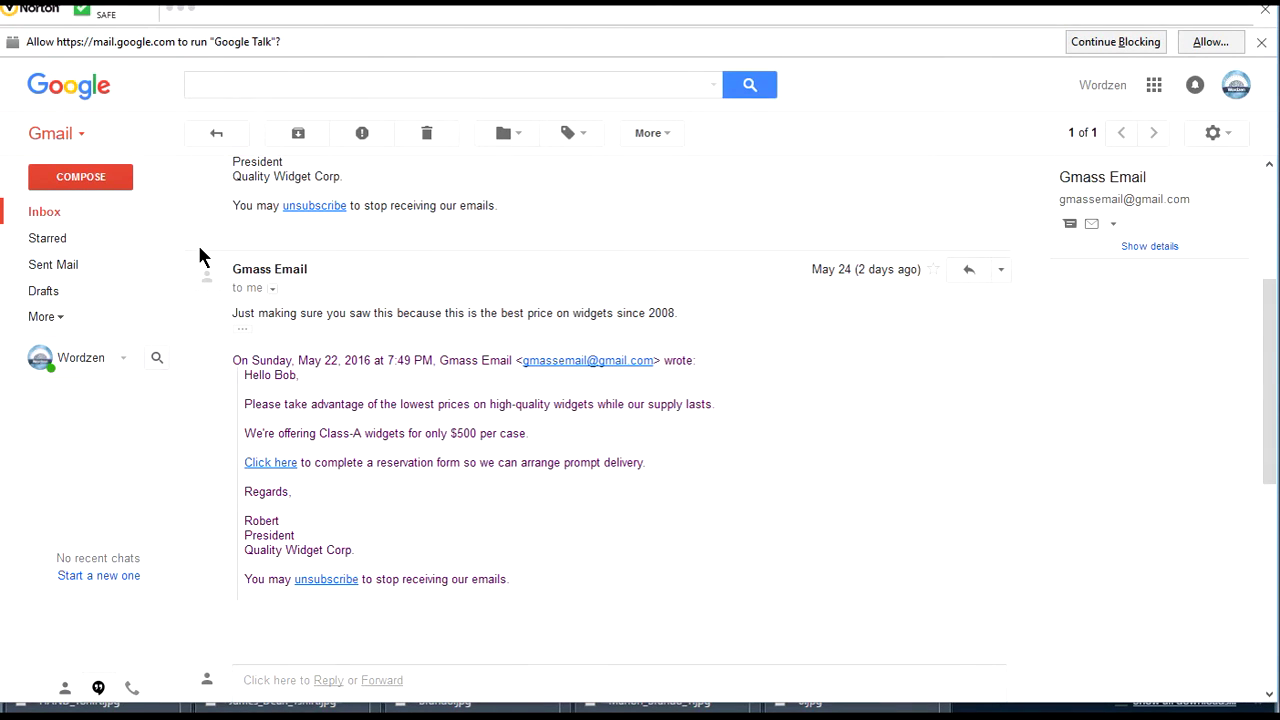
scroll(421, 378, "down", 1)
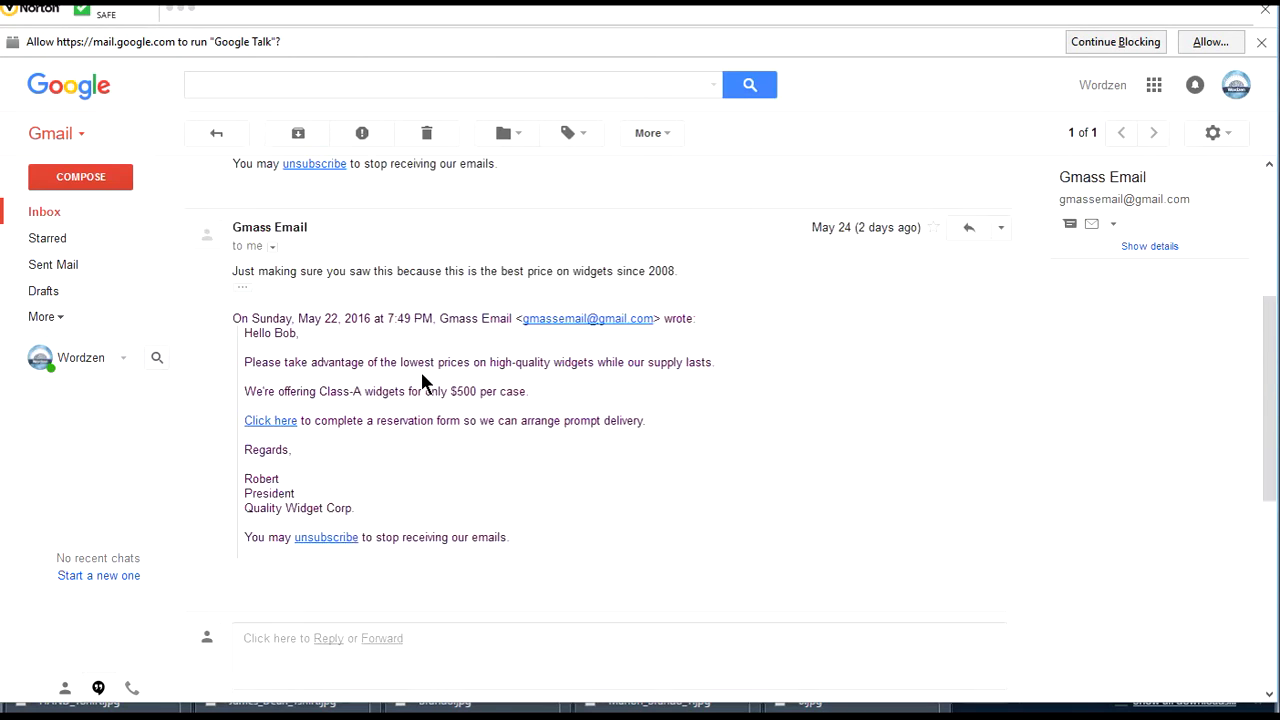
scroll(421, 372, "down", 3)
scroll(420, 369, "up", 5)
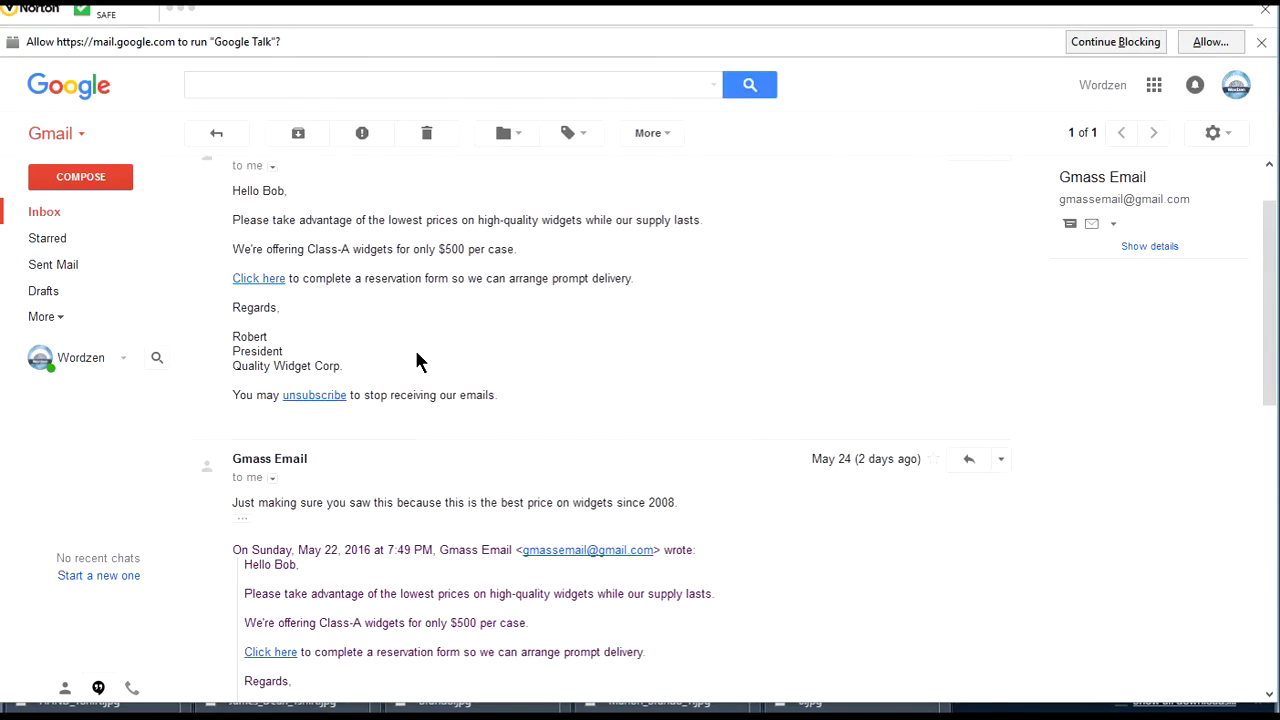
scroll(418, 362, "up", 2)
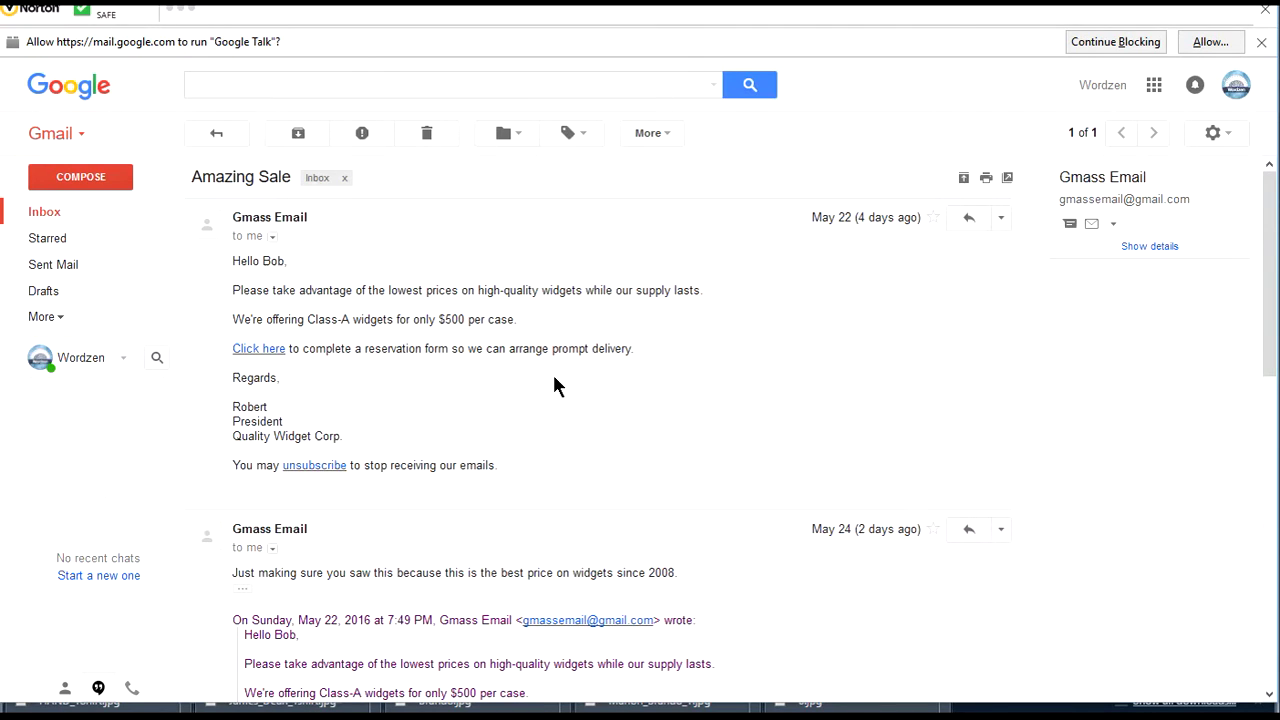
scroll(530, 358, "down", 2)
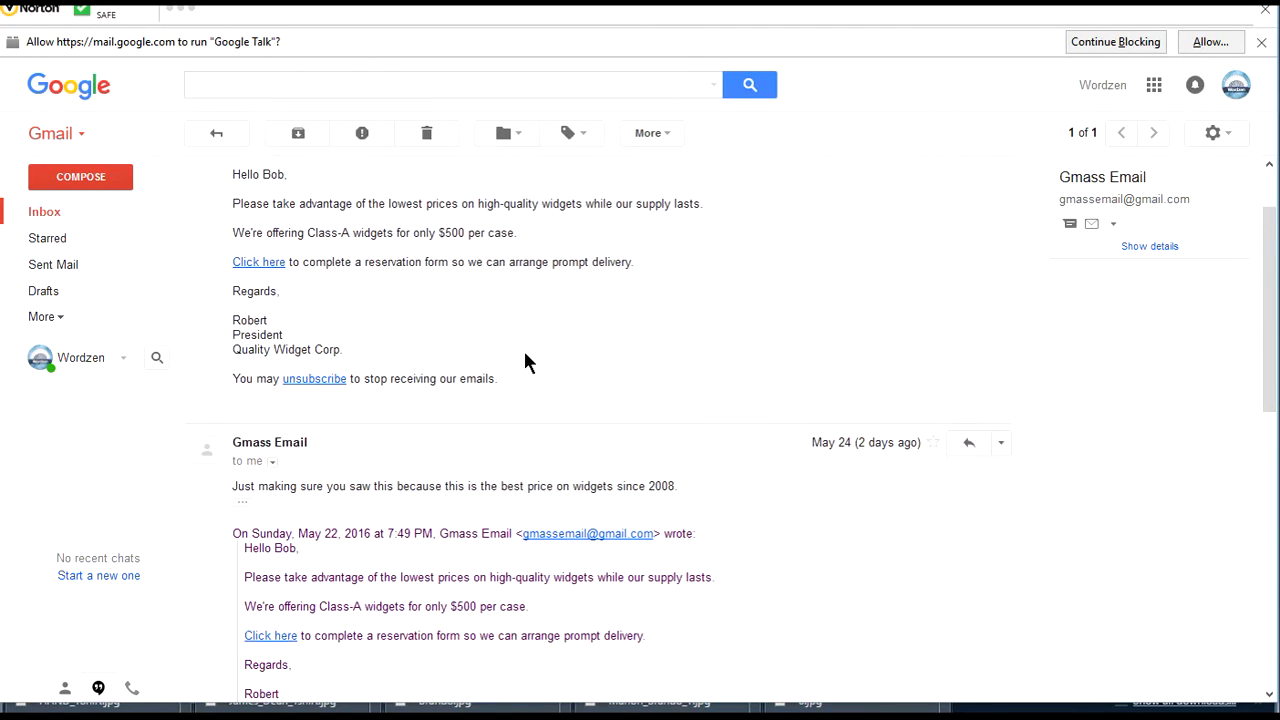
scroll(530, 310, "down", 5)
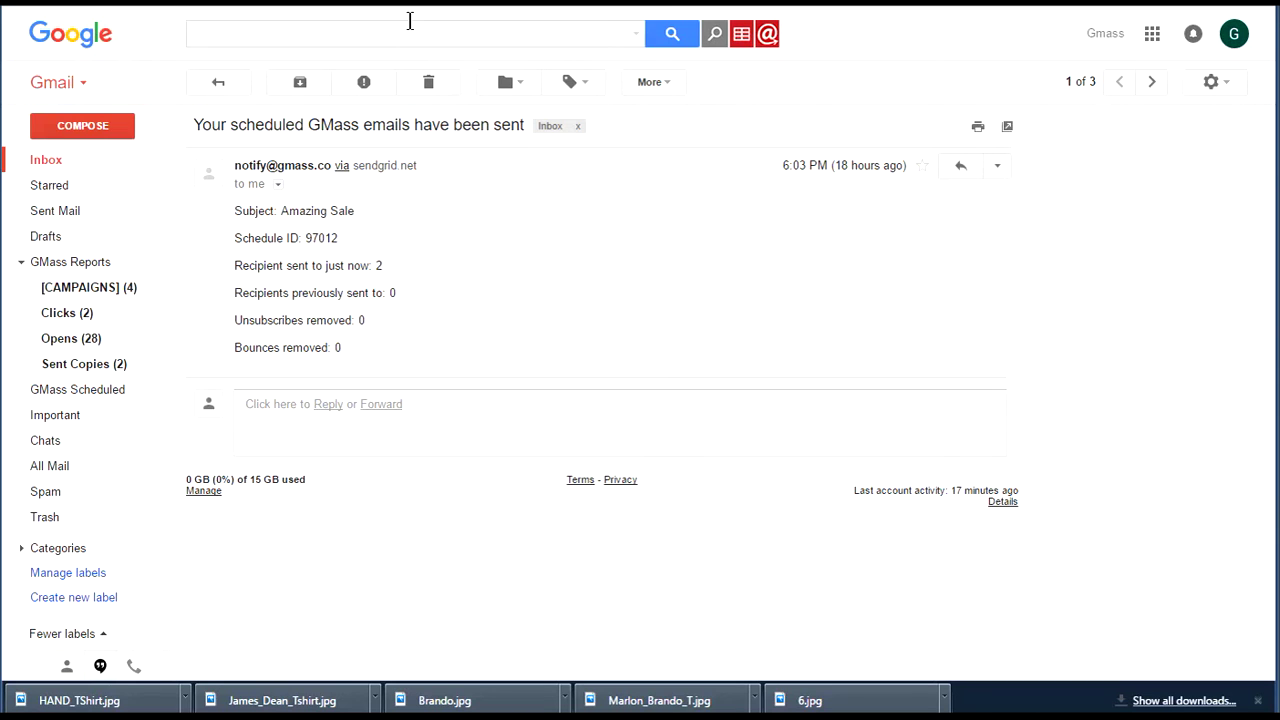
- Browse the "GMass for Gmail" Facebook page and the GMass Twitter feed
key("ctrl+Tab")
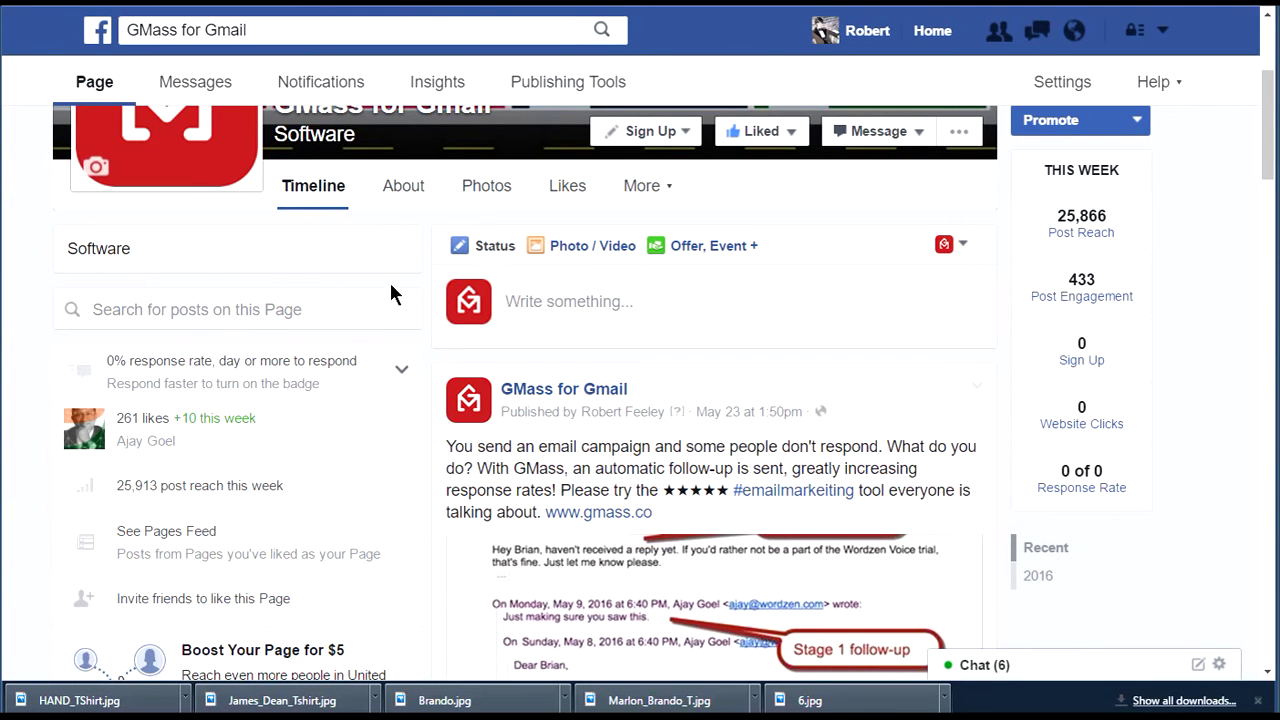
scroll(389, 285, "up", 3)
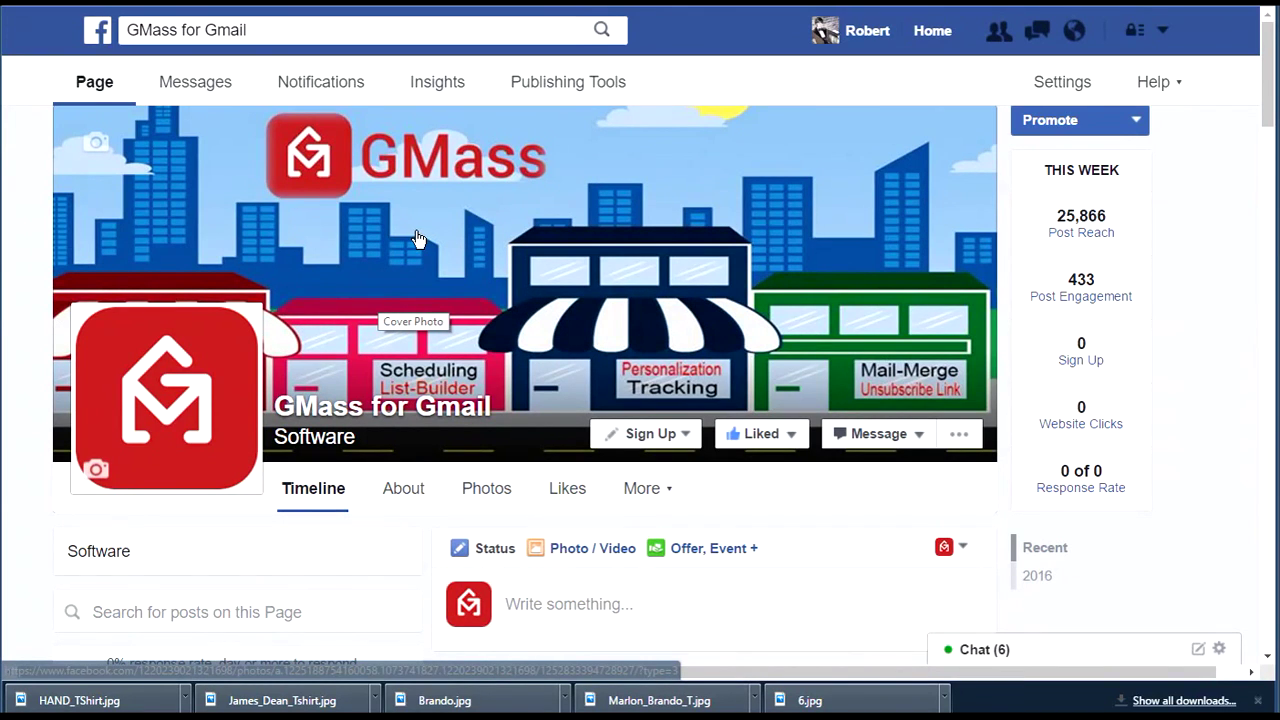
key("ctrl+Tab")
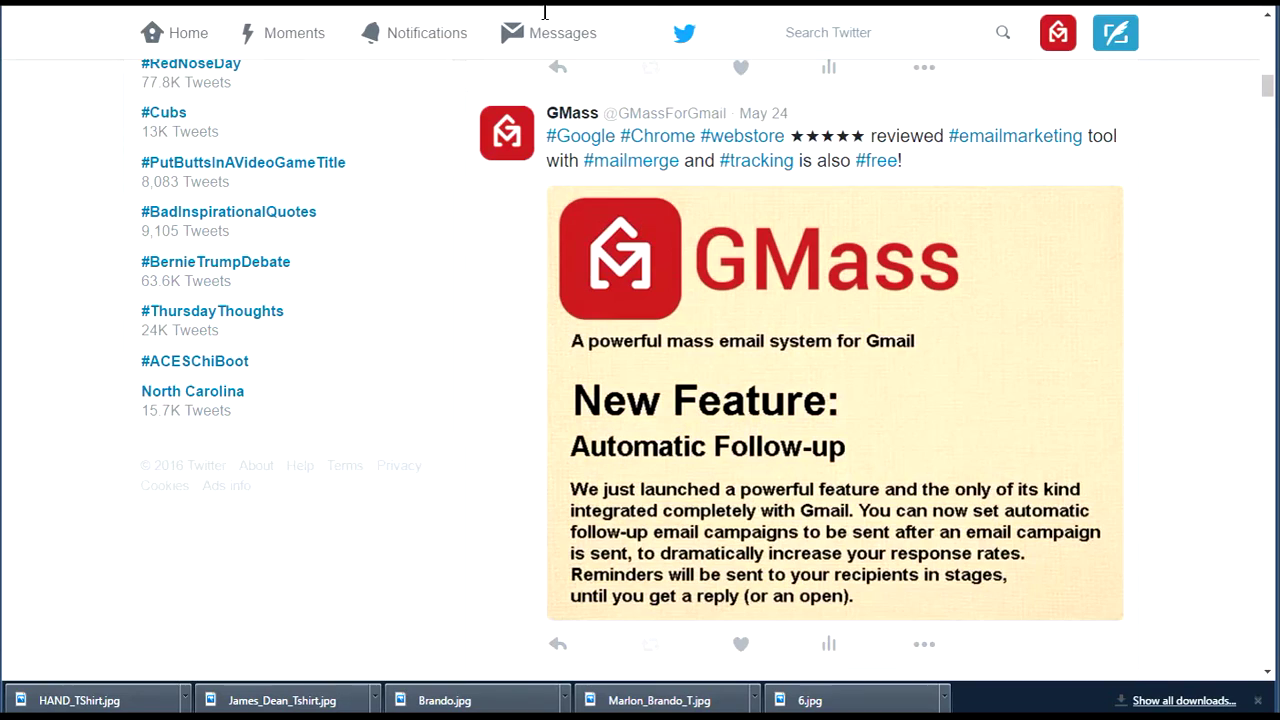
scroll(753, 340, "up", 5)
scroll(753, 340, "down", 5)
scroll(753, 340, "down", 3)
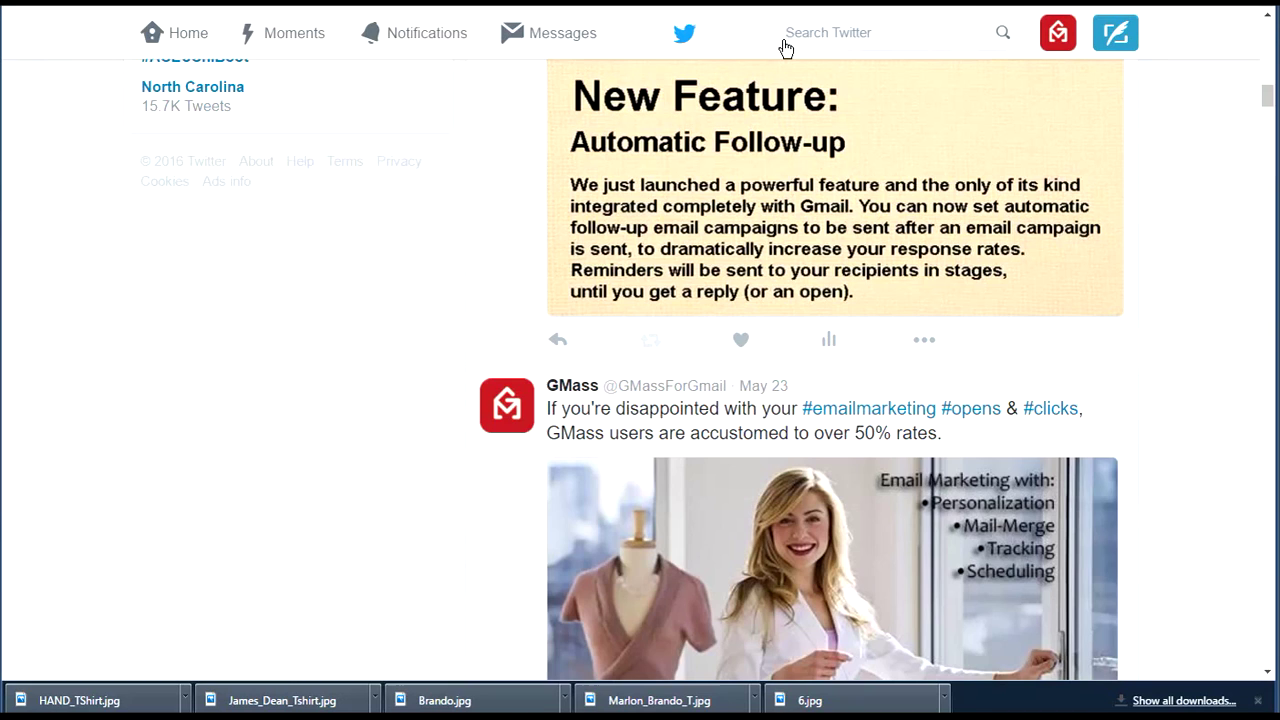
- Browse the GMass website's home page and the posts on the official GMass blog
key("ctrl+Tab")
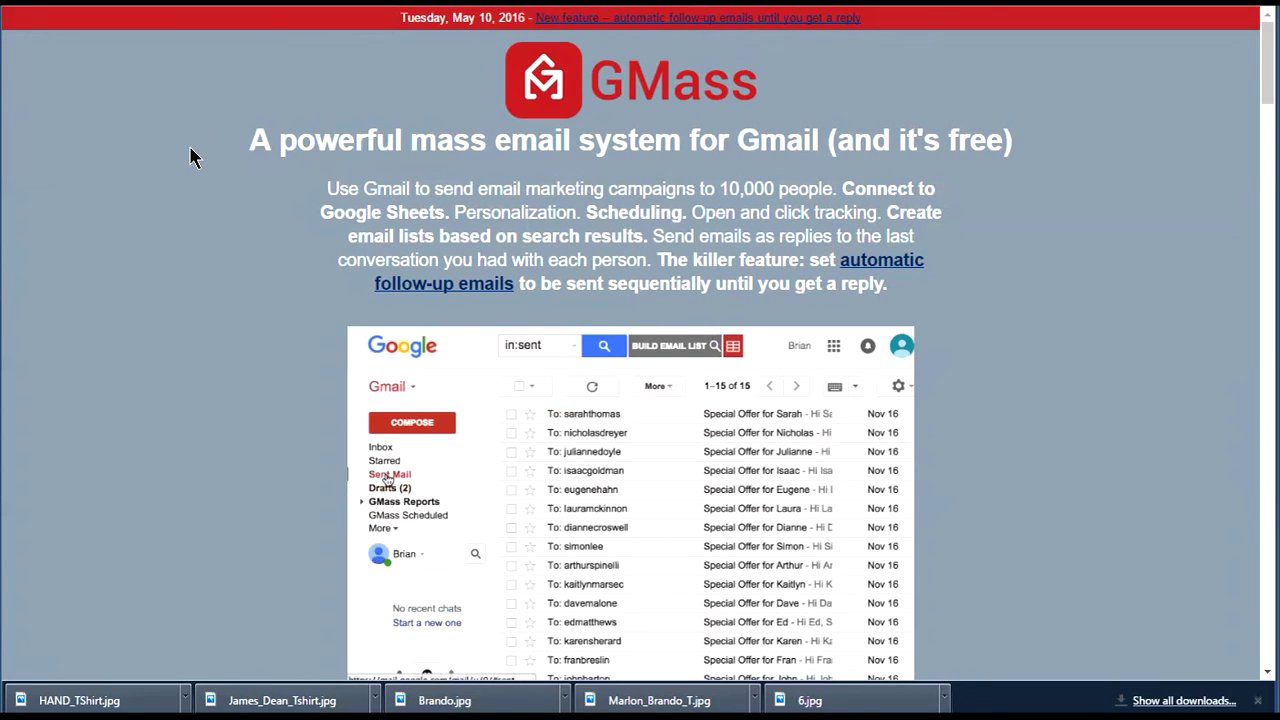
scroll(243, 266, "down", 4)
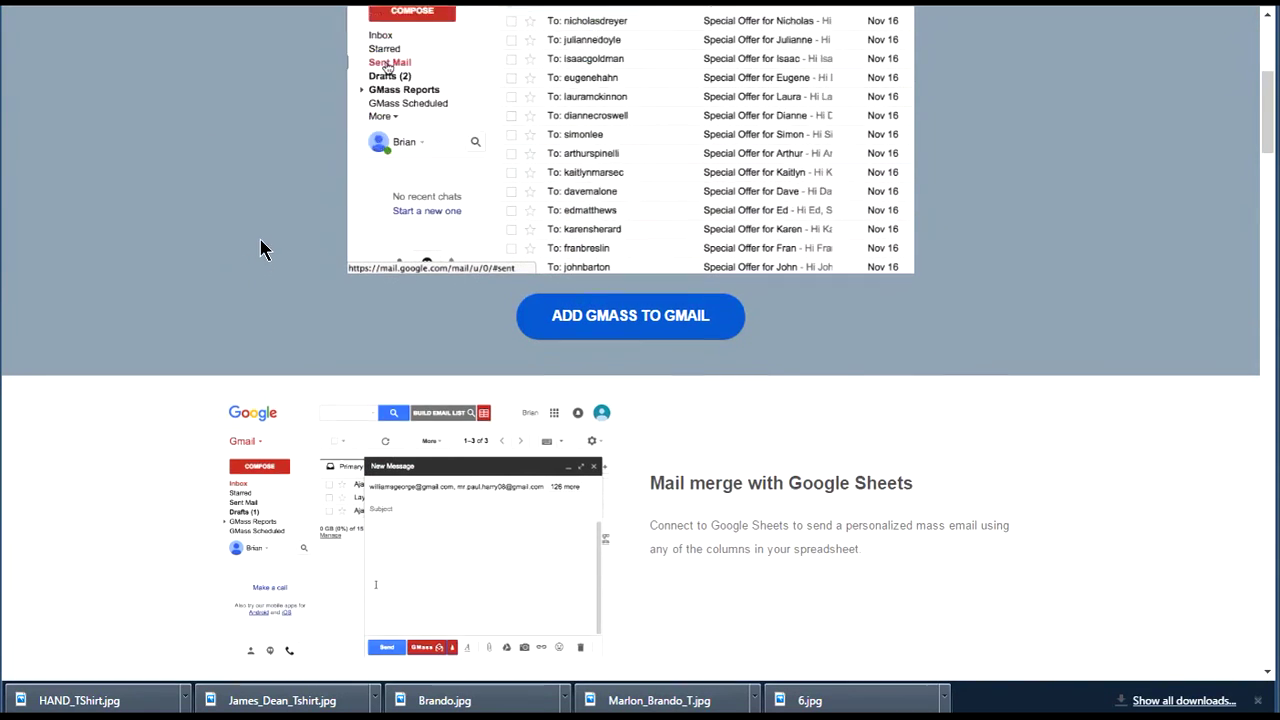
scroll(260, 249, "up", 4)
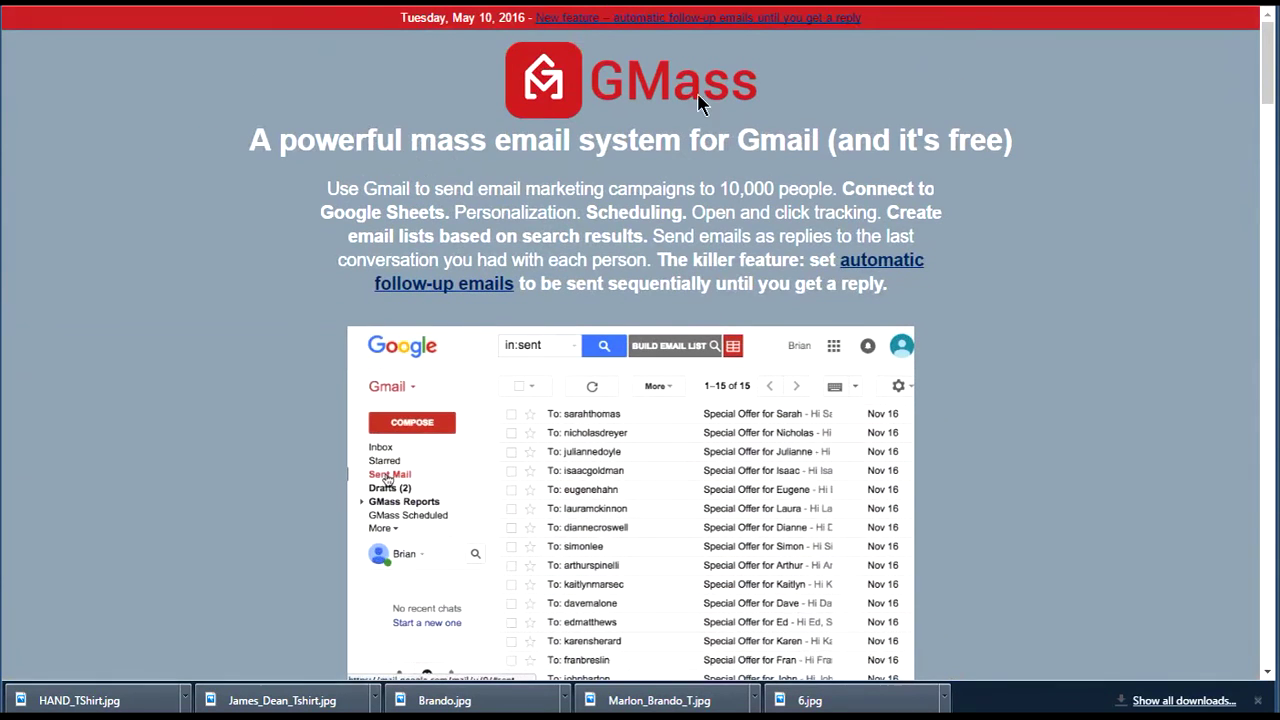
left_click(971, 20)
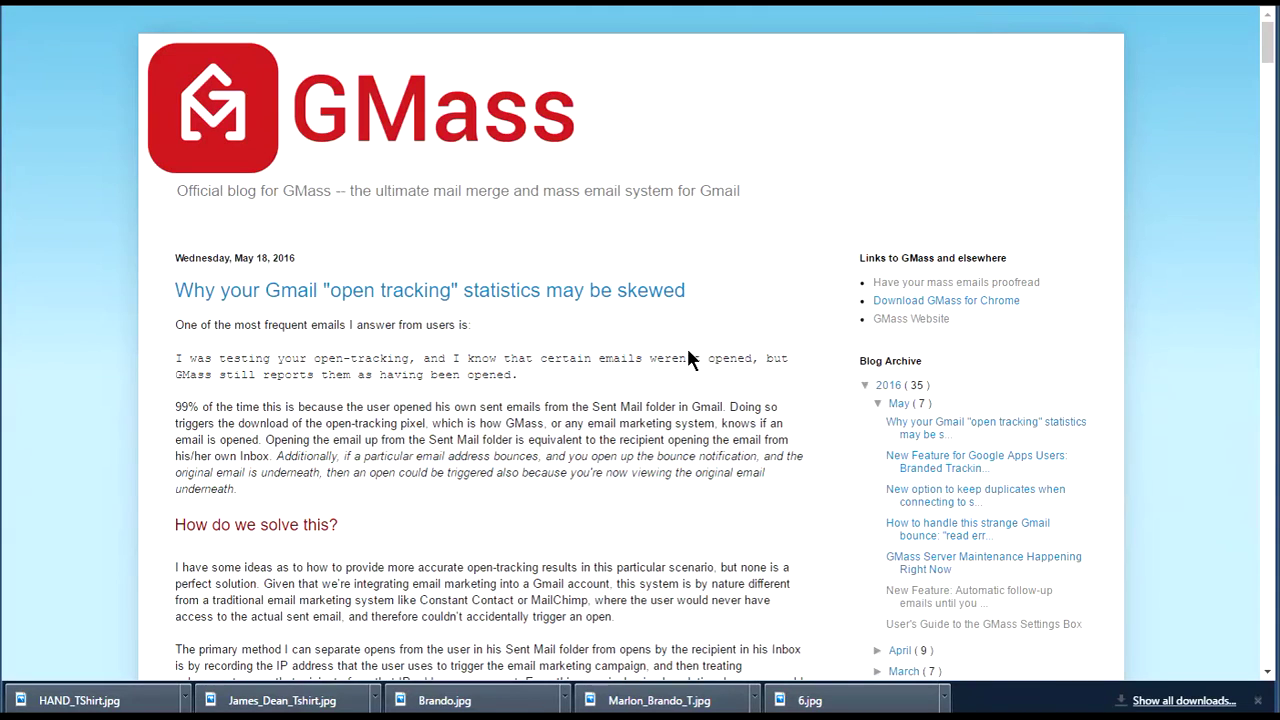
scroll(688, 355, "down", 15)
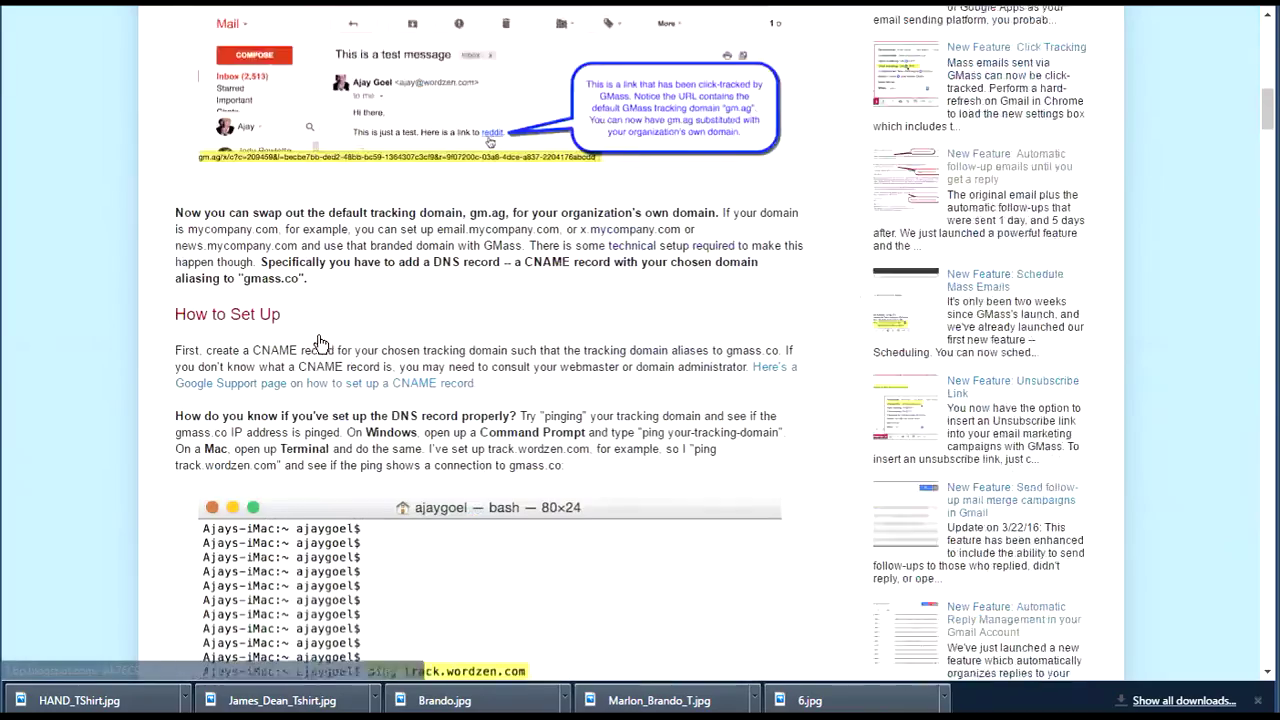
scroll(839, 310, "down", 5)
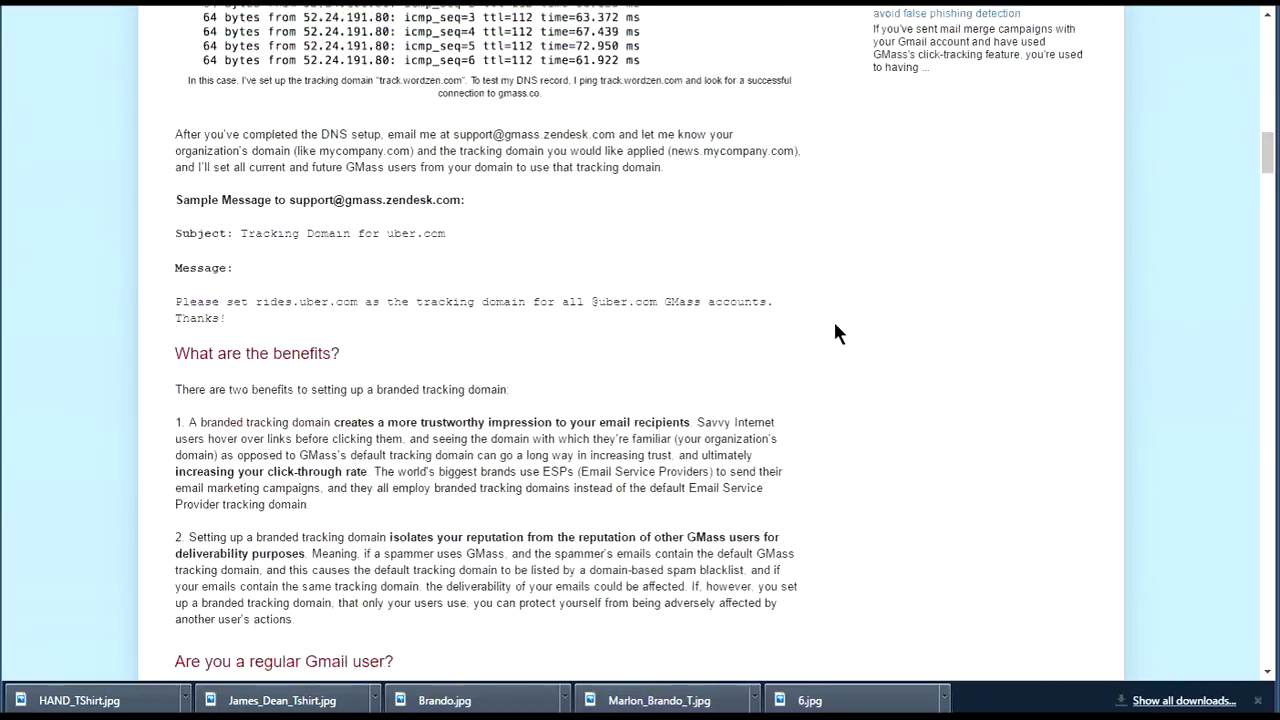
scroll(836, 333, "up", 20)
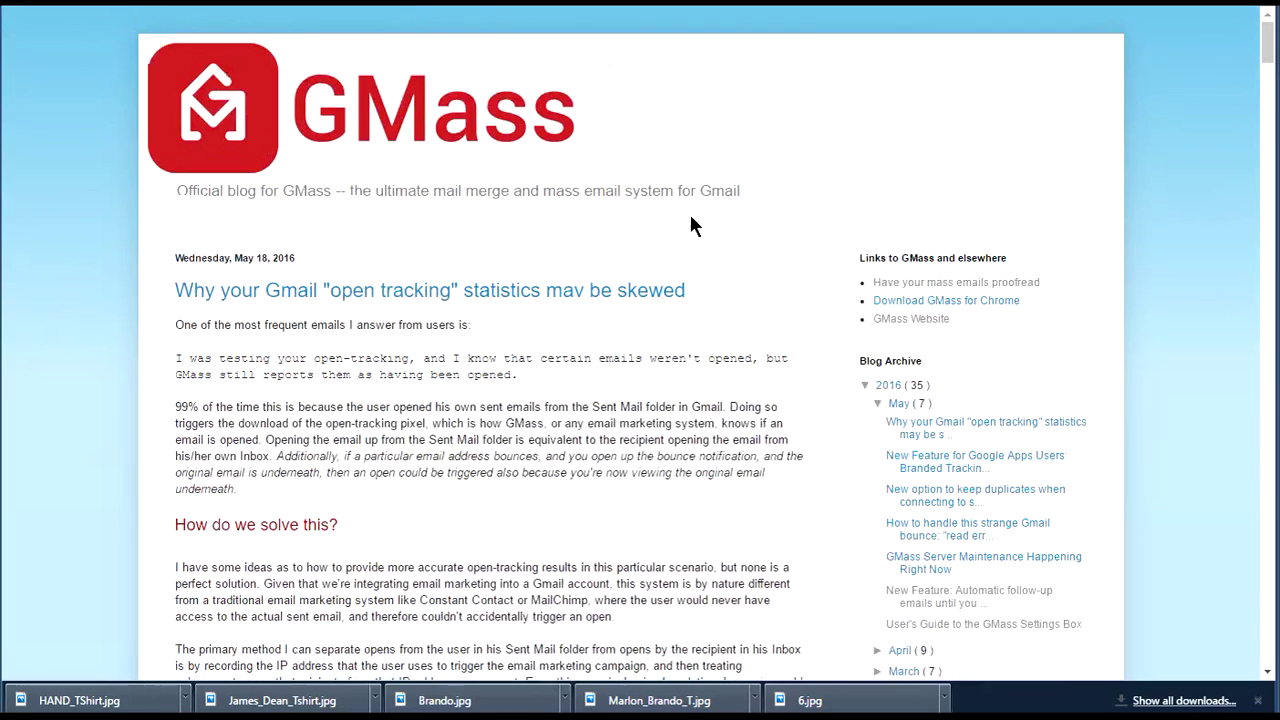